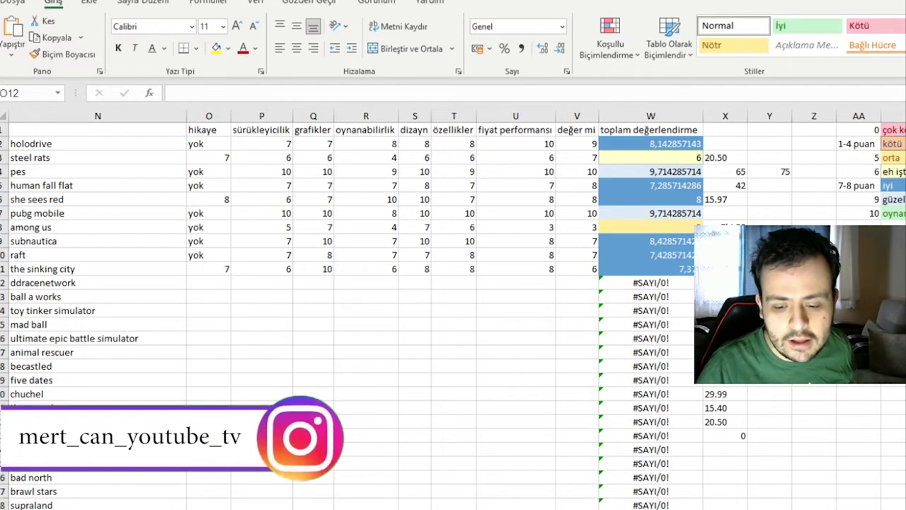
- In the ddracenetwork row, enter 7 for fiyat performansı and 8 for değer mi
{"action": "left_click", "coordinate": [208, 282]}
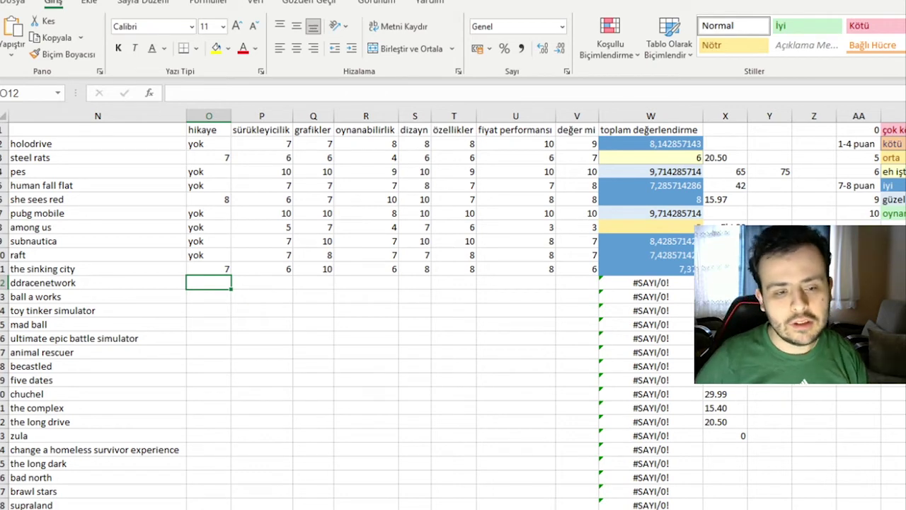
{"action": "key", "text": "Right"}
{"action": "key", "text": "Right"}
{"action": "key", "text": "Right"}
{"action": "key", "text": "Right"}
{"action": "key", "text": "Right"}
{"action": "key", "text": "Right"}
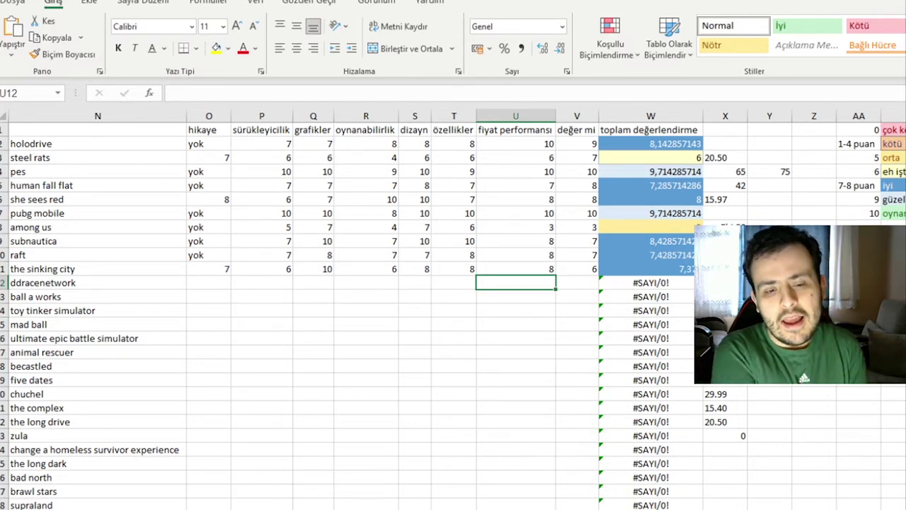
{"action": "type", "text": "7"}
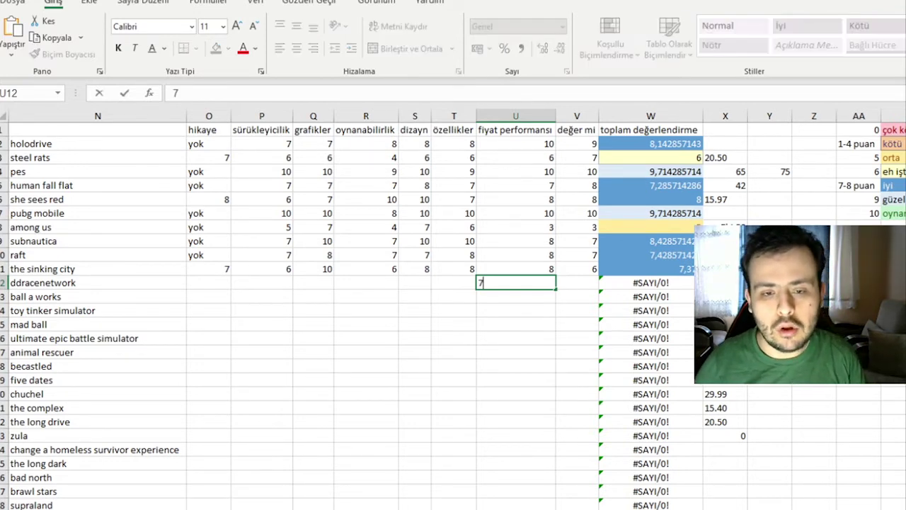
{"action": "key", "text": "Right"}
{"action": "type", "text": "8"}
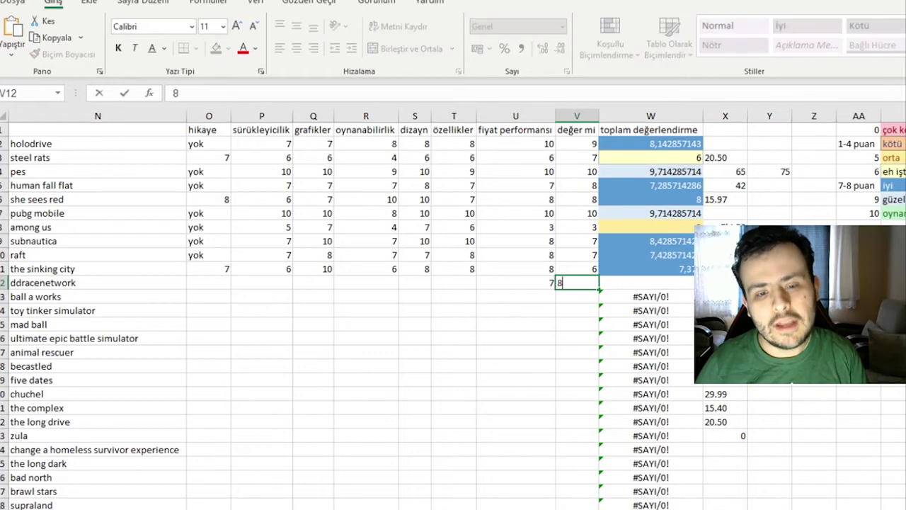
- In the ddracenetwork row, enter "yok" for hikaye and 7 for sürükleyicilik
{"action": "key", "text": "Left"}
{"action": "key", "text": "Left"}
{"action": "key", "text": "Left"}
{"action": "key", "text": "Left"}
{"action": "key", "text": "Left"}
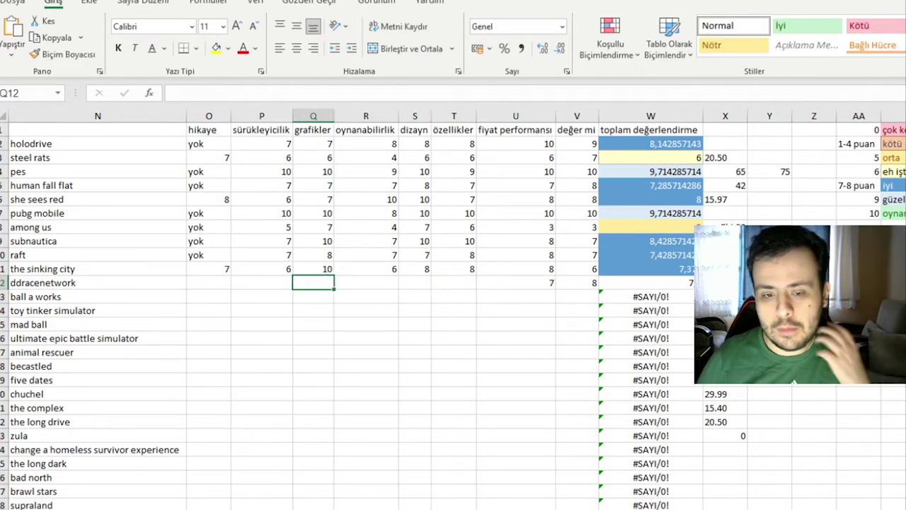
{"action": "key", "text": "Left"}
{"action": "key", "text": "Left"}
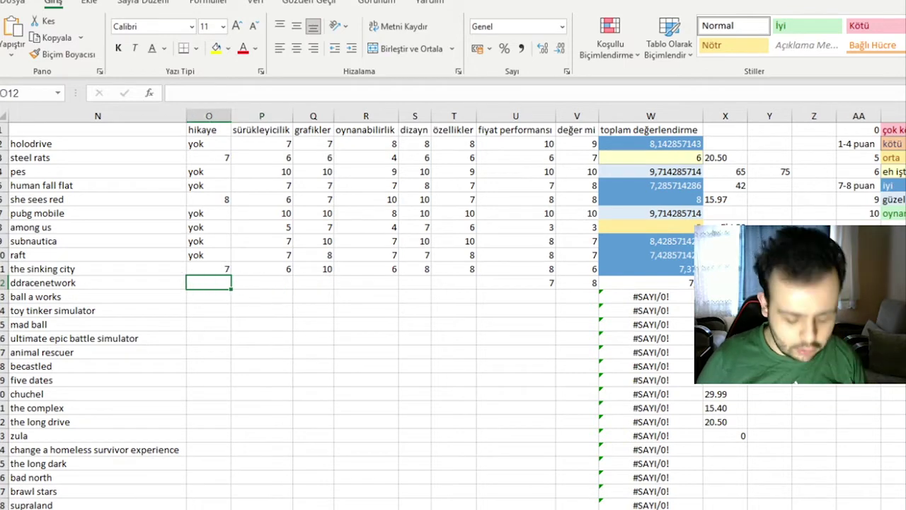
{"action": "type", "text": "yok"}
{"action": "key", "text": "Tab"}
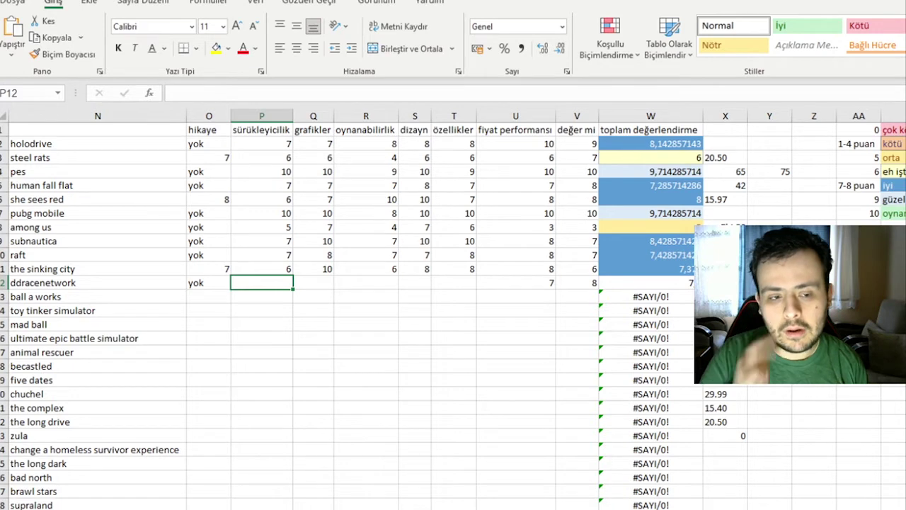
{"action": "type", "text": "7"}
{"action": "key", "text": "Tab"}
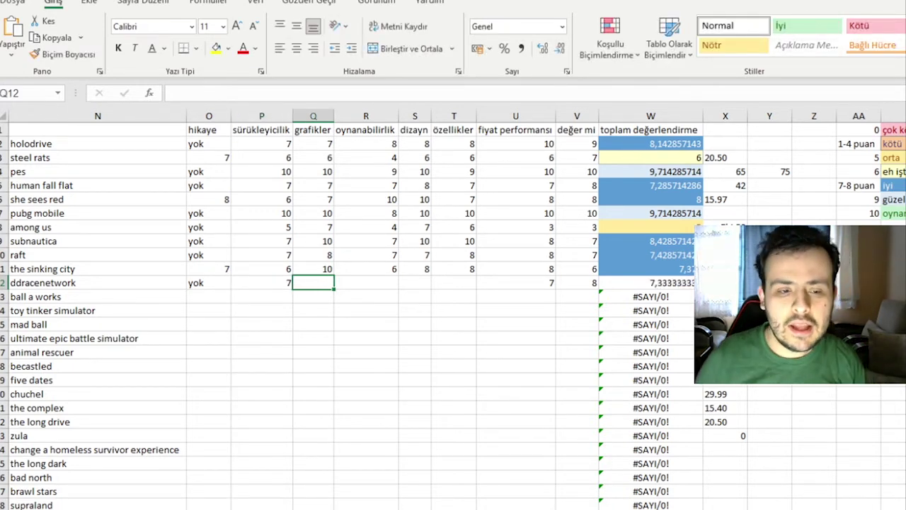
- Fill in the ddracenetwork scores: grafikler 5, oynanabilirlik 6, dizayn 5 and özellikler 7
{"action": "type", "text": "5"}
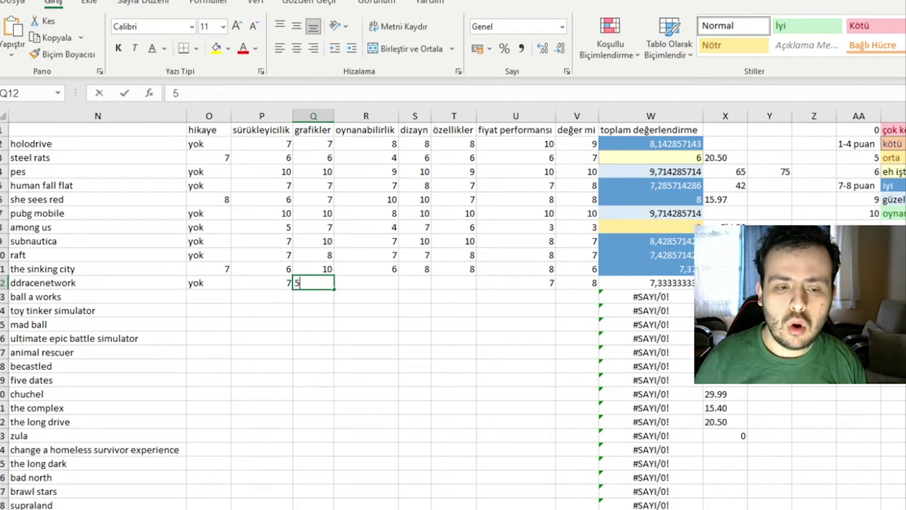
{"action": "key", "text": "Tab"}
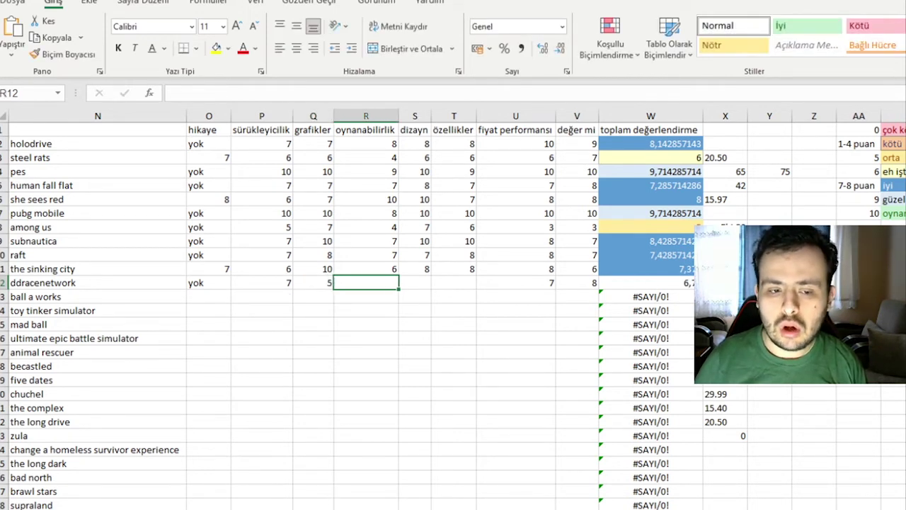
{"action": "type", "text": "6"}
{"action": "key", "text": "Tab"}
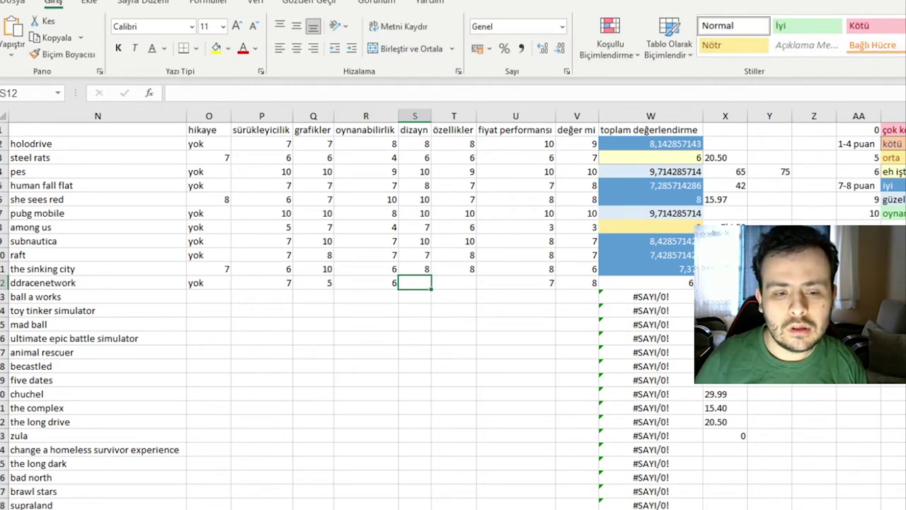
{"action": "type", "text": "5"}
{"action": "key", "text": "Tab"}
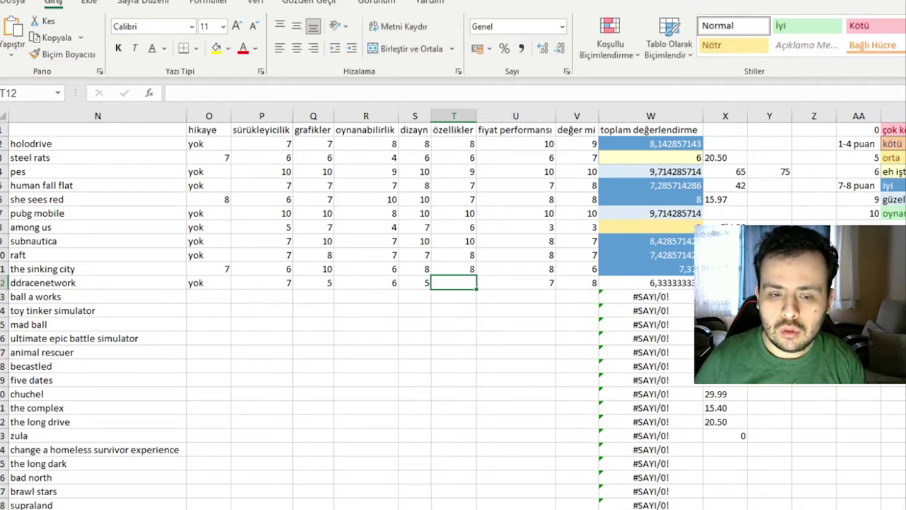
{"action": "type", "text": "7"}
{"action": "key", "text": "Tab"}
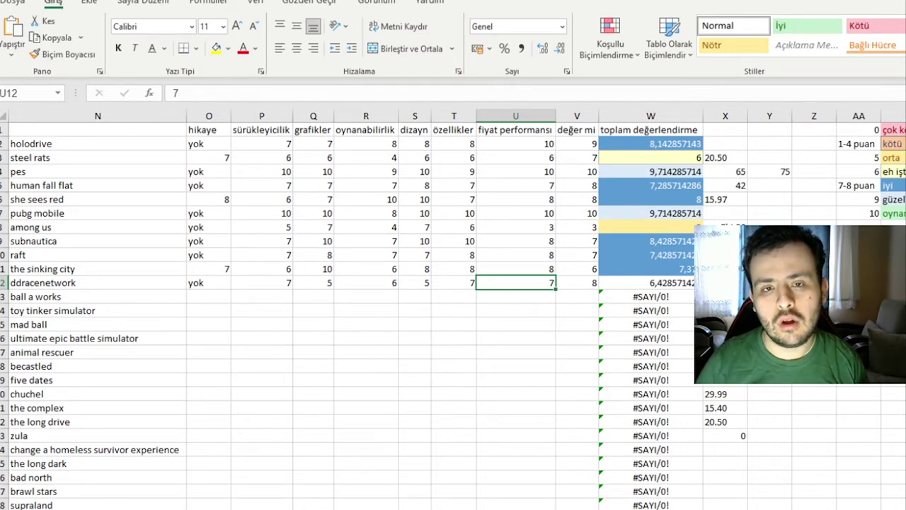
- In the ball a works row, enter "yok" for hikaye and 8 for both fiyat performansı and değer mi
{"action": "key", "text": "Return"}
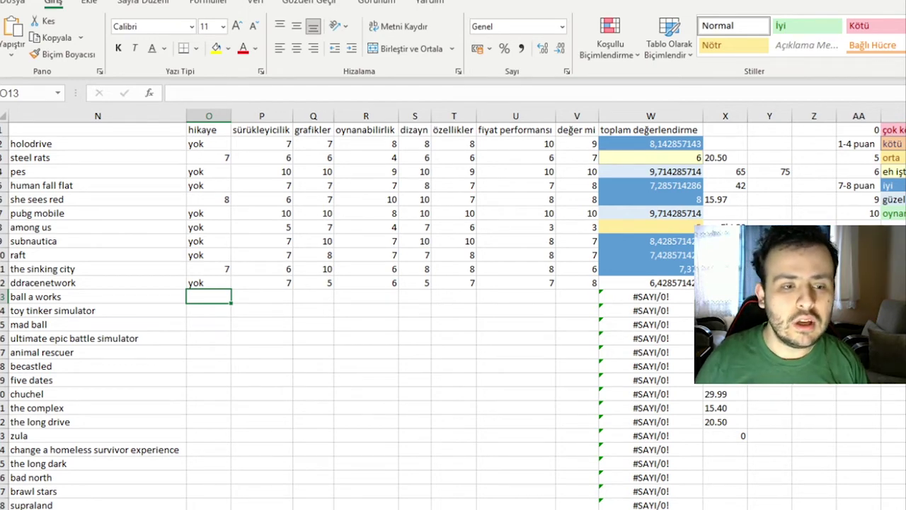
{"action": "type", "text": "yok"}
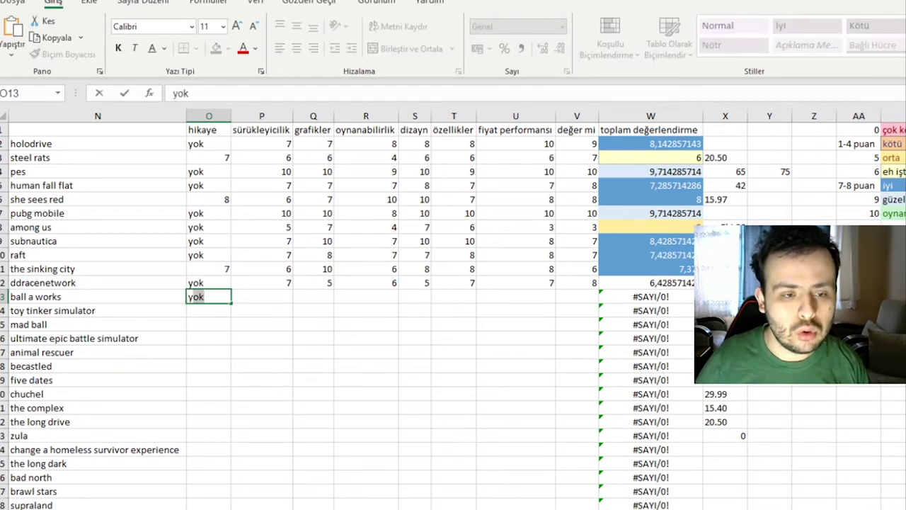
{"action": "key", "text": "Tab"}
{"action": "key", "text": "Tab"}
{"action": "key", "text": "Tab"}
{"action": "key", "text": "Tab"}
{"action": "key", "text": "Tab"}
{"action": "key", "text": "Tab"}
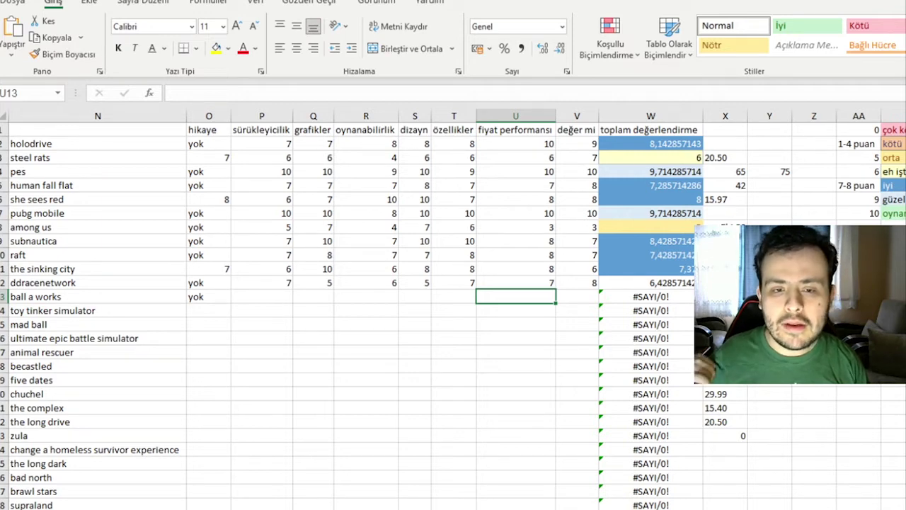
{"action": "type", "text": "8"}
{"action": "key", "text": "Tab"}
{"action": "type", "text": "8"}
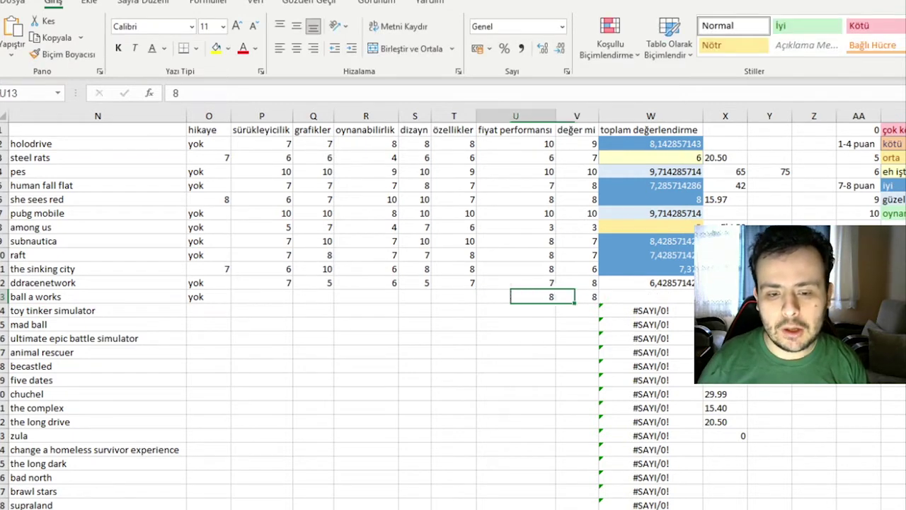
- Rate ball a works 8 for sürükleyicilik and 6 for grafikler
{"action": "key", "text": "Left"}
{"action": "key", "text": "Left"}
{"action": "key", "text": "Left"}
{"action": "key", "text": "Left"}
{"action": "key", "text": "Left"}
{"action": "key", "text": "Left"}
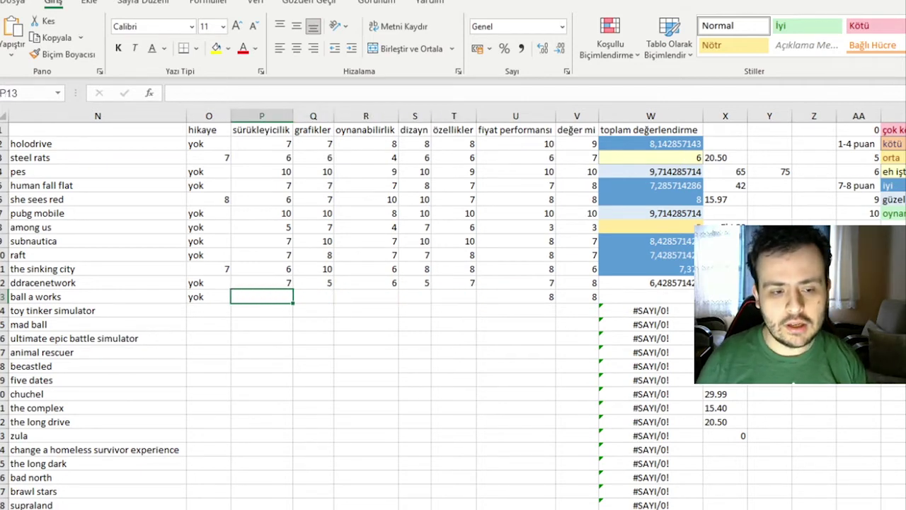
{"action": "type", "text": "8"}
{"action": "key", "text": "Tab"}
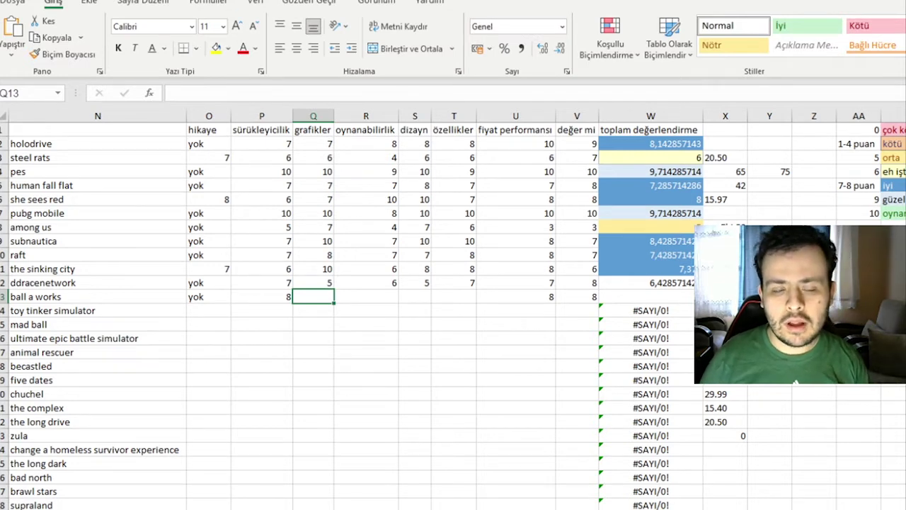
{"action": "type", "text": "6"}
{"action": "key", "text": "Tab"}
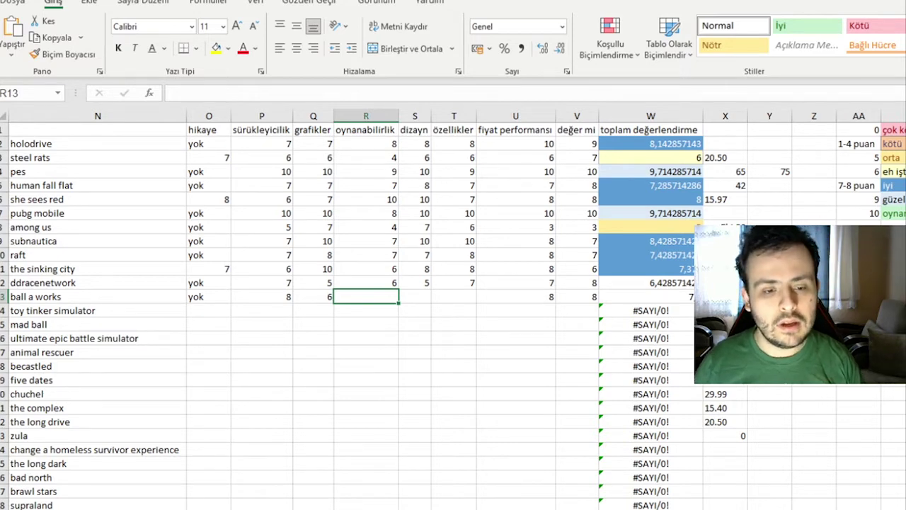
- Complete the ball a works scores with 7 for oynanabilirlik, 7 for dizayn and 6 for özellikler
{"action": "type", "text": "7"}
{"action": "key", "text": "Tab"}
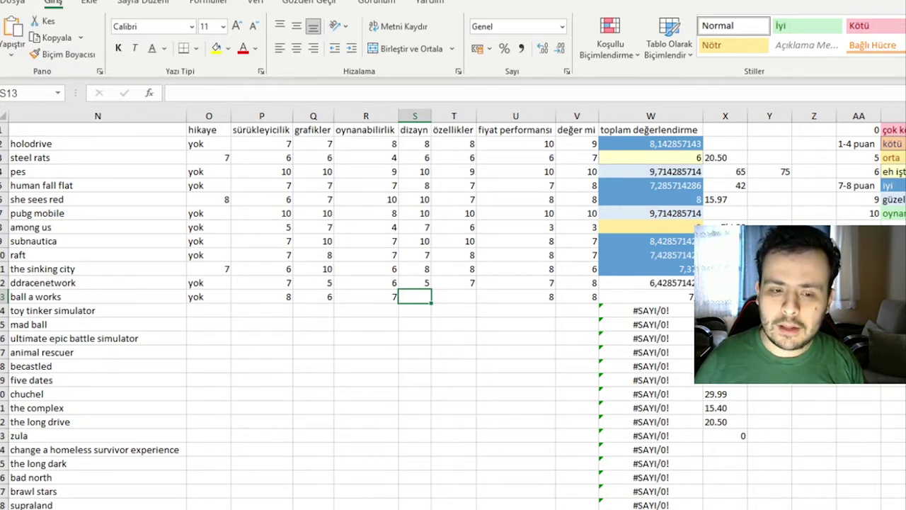
{"action": "type", "text": "7"}
{"action": "key", "text": "Tab"}
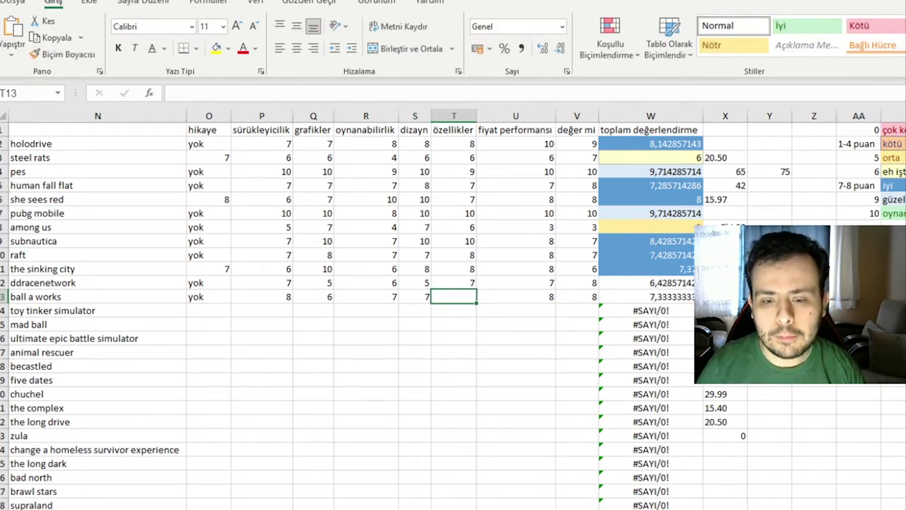
{"action": "type", "text": "6"}
{"action": "key", "text": "Tab"}
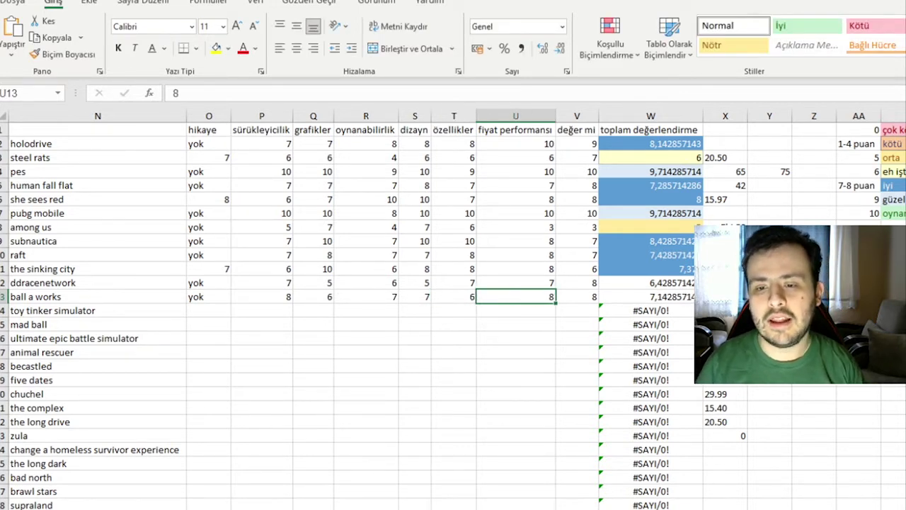
- In the toy tinker simulator row, enter "yok" for hikaye and 7 for both sürükleyicilik and grafikler
{"action": "key", "text": "Return"}
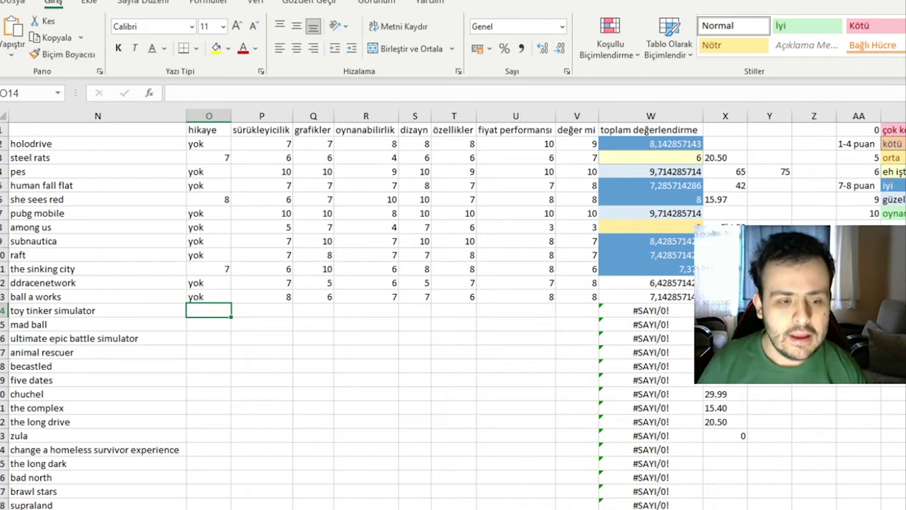
{"action": "type", "text": "yok"}
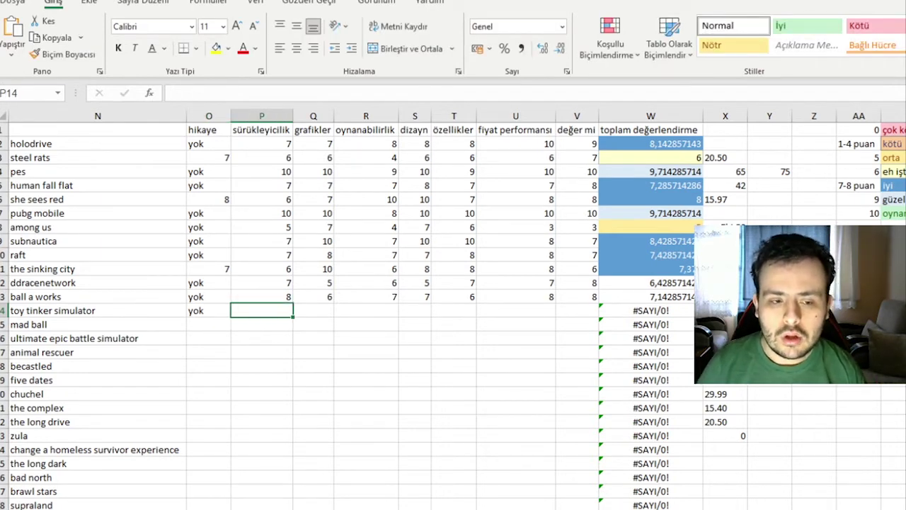
{"action": "type", "text": "7"}
{"action": "key", "text": "Tab"}
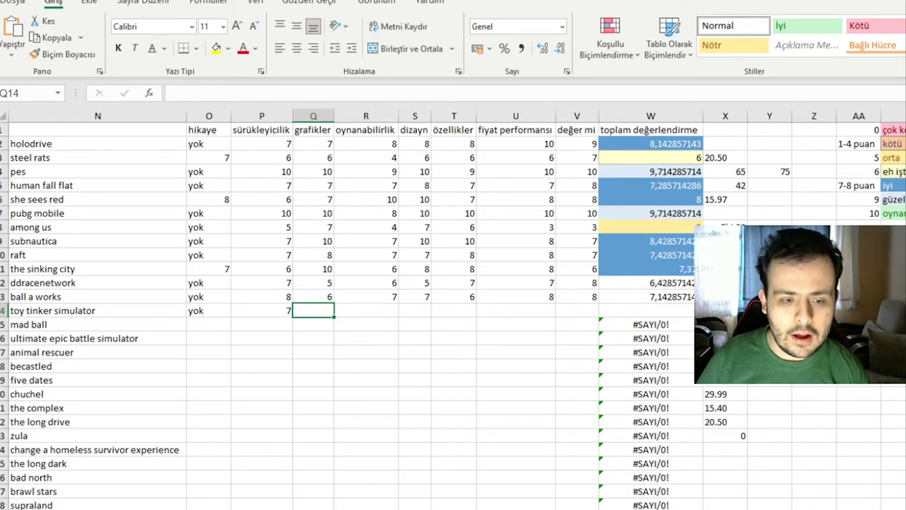
{"action": "type", "text": "7"}
{"action": "key", "text": "Tab"}
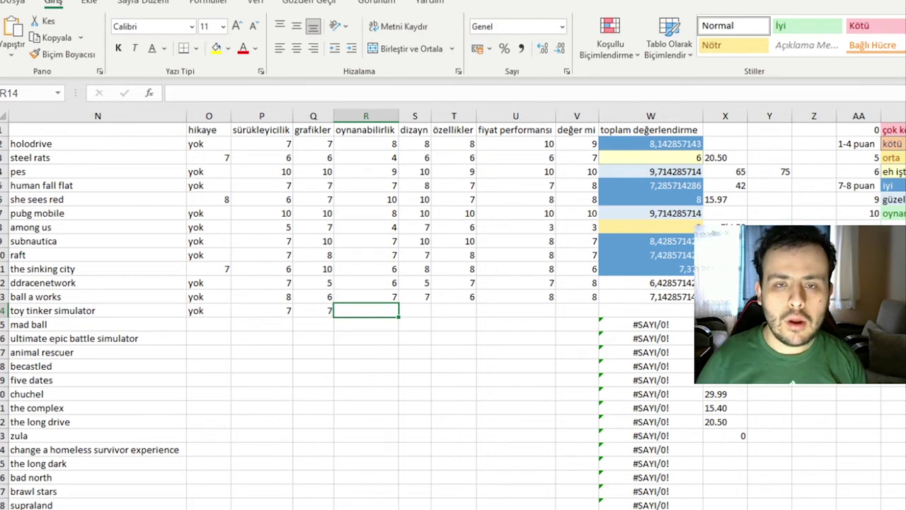
- Rate toy tinker simulator 8 for oynanabilirlik, dizayn and özellikler, and 7 for fiyat performansı and değer mi
{"action": "type", "text": "8"}
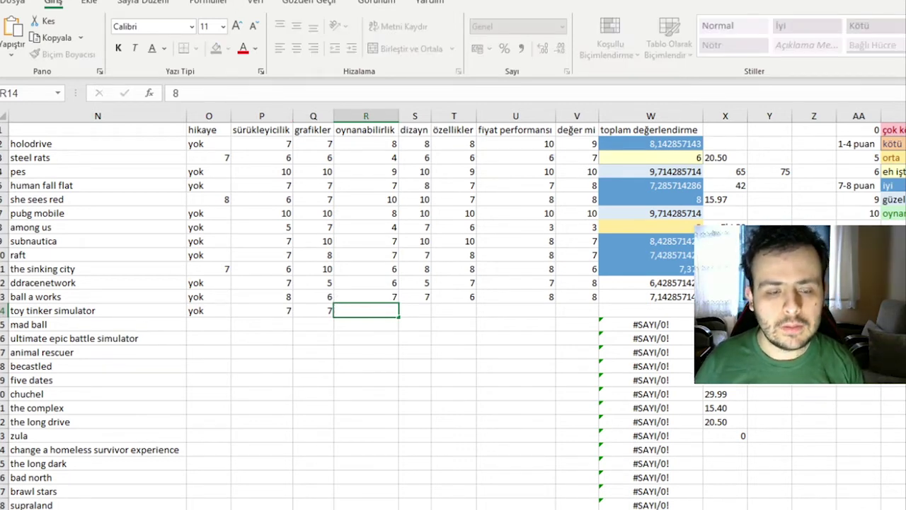
{"action": "key", "text": "Tab"}
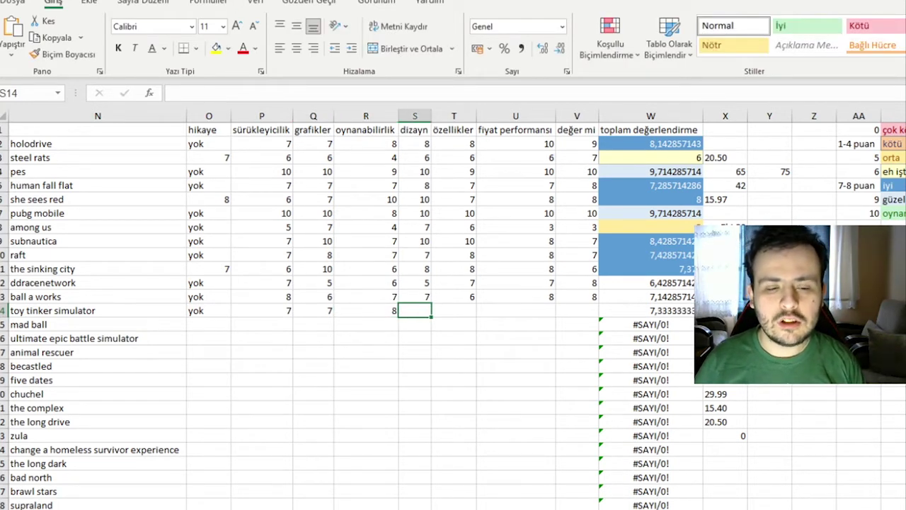
{"action": "type", "text": "8"}
{"action": "key", "text": "Tab"}
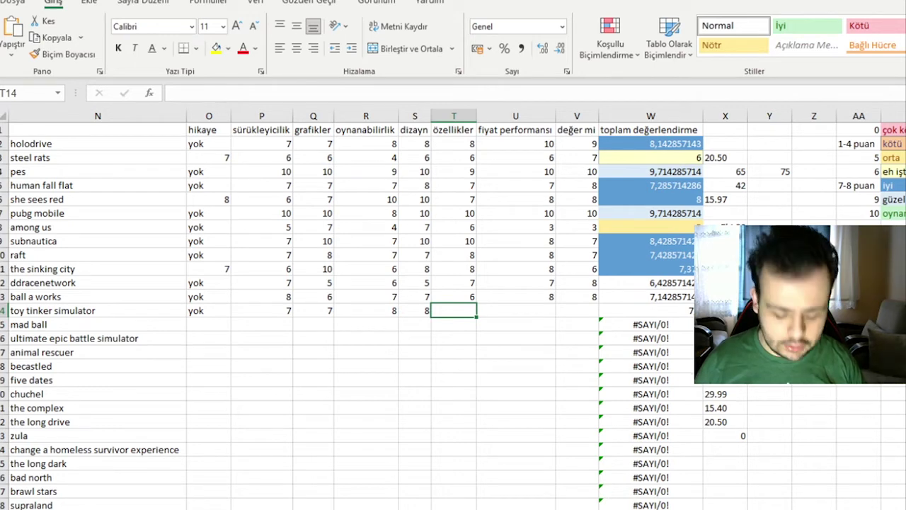
{"action": "type", "text": "8"}
{"action": "key", "text": "Tab"}
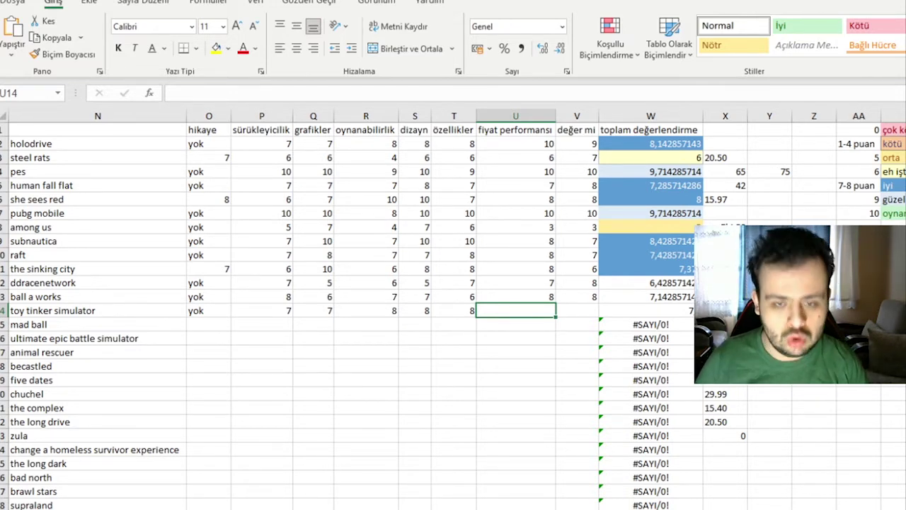
{"action": "type", "text": "7"}
{"action": "key", "text": "ctrl+Return"}
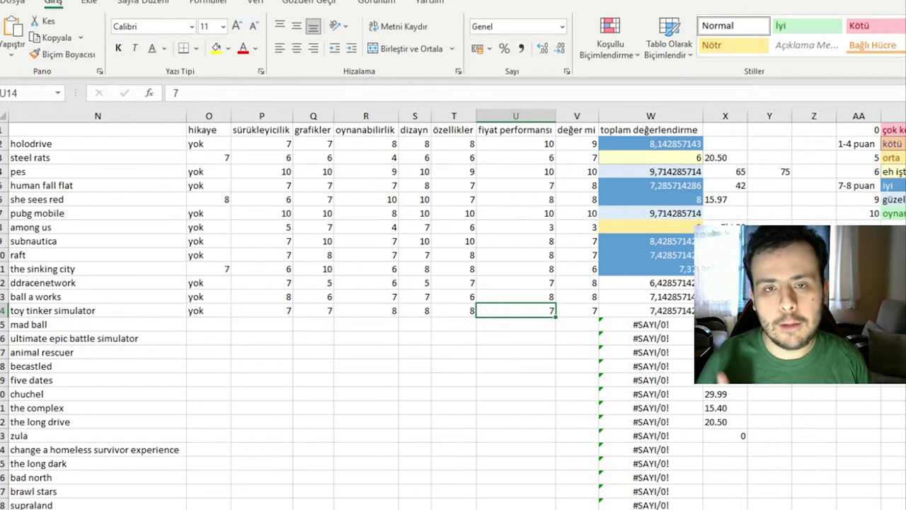
- In the mad ball row, enter "yok" for hikaye, 8 for fiyat performansı and 9 for değer mi
{"action": "left_click", "coordinate": [209, 324]}
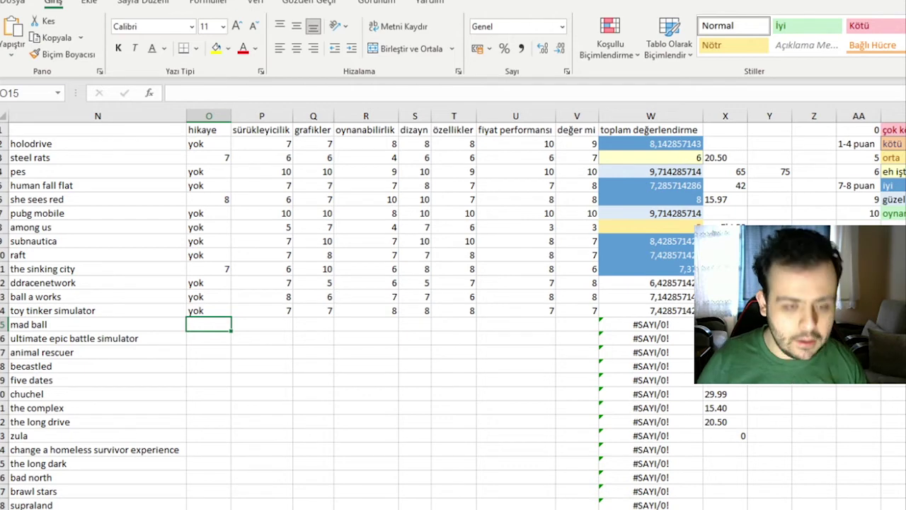
{"action": "type", "text": "yok"}
{"action": "key", "text": "Tab"}
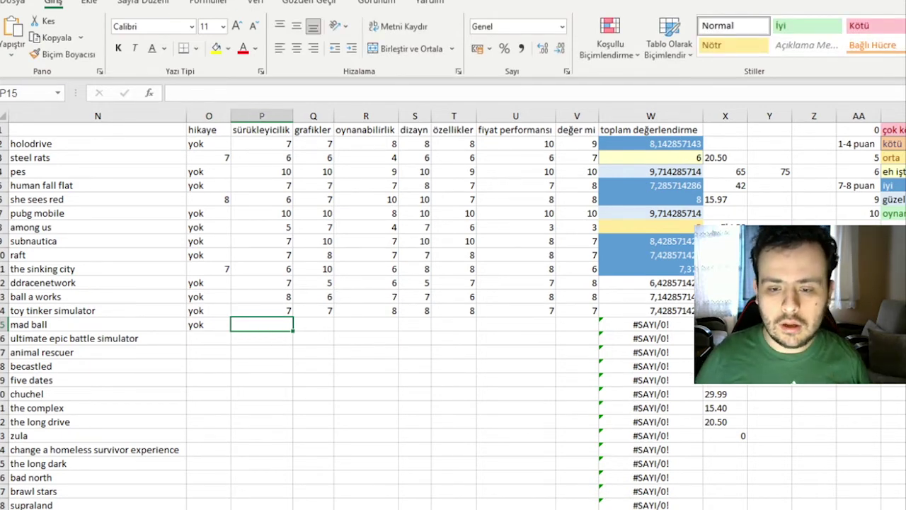
{"action": "key", "text": "Tab"}
{"action": "key", "text": "Tab"}
{"action": "key", "text": "Tab"}
{"action": "key", "text": "Tab"}
{"action": "key", "text": "Tab"}
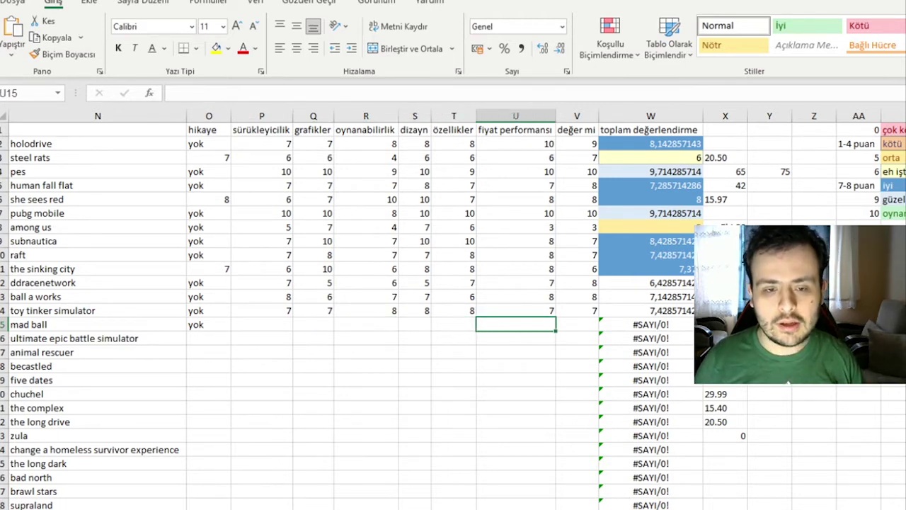
{"action": "type", "text": "8"}
{"action": "key", "text": "Tab"}
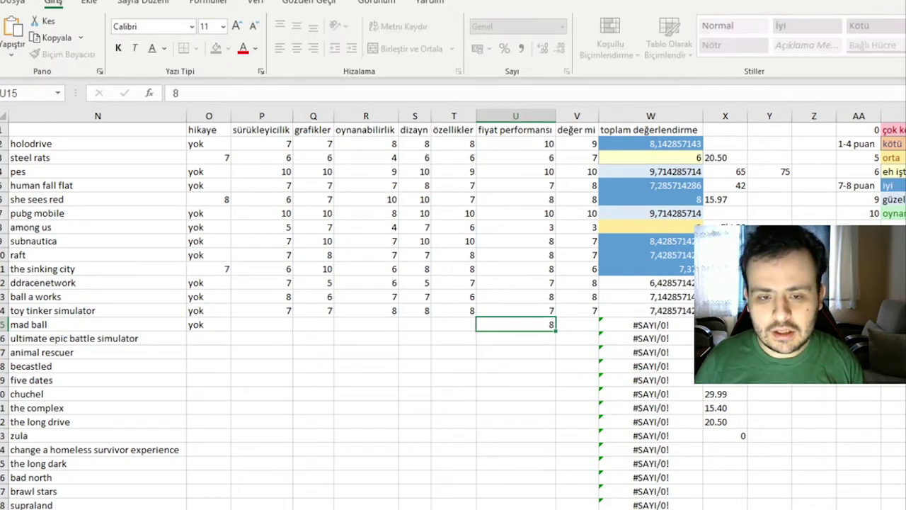
{"action": "type", "text": "9"}
- Rate mad ball 8 for both sürükleyicilik and grafikler
{"action": "key", "text": "Left"}
{"action": "key", "text": "Left"}
{"action": "key", "text": "Left"}
{"action": "key", "text": "Left"}
{"action": "key", "text": "Left"}
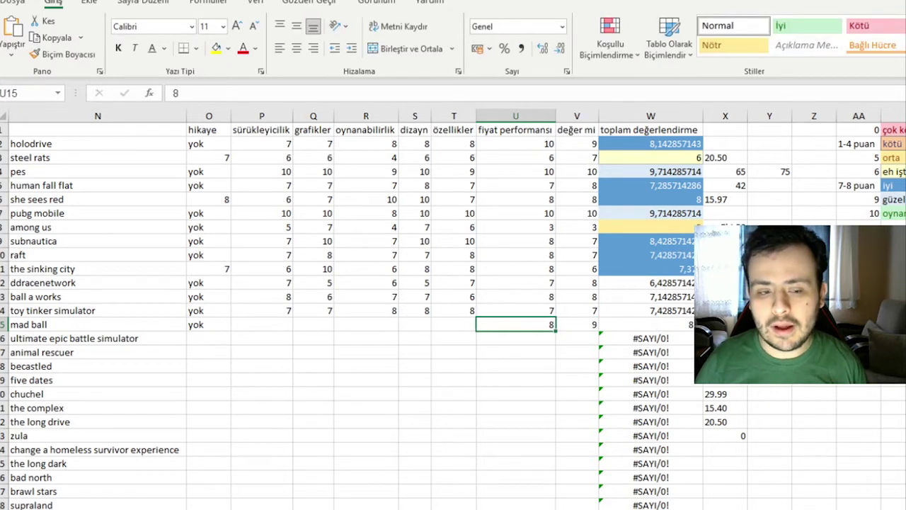
{"action": "key", "text": "Left"}
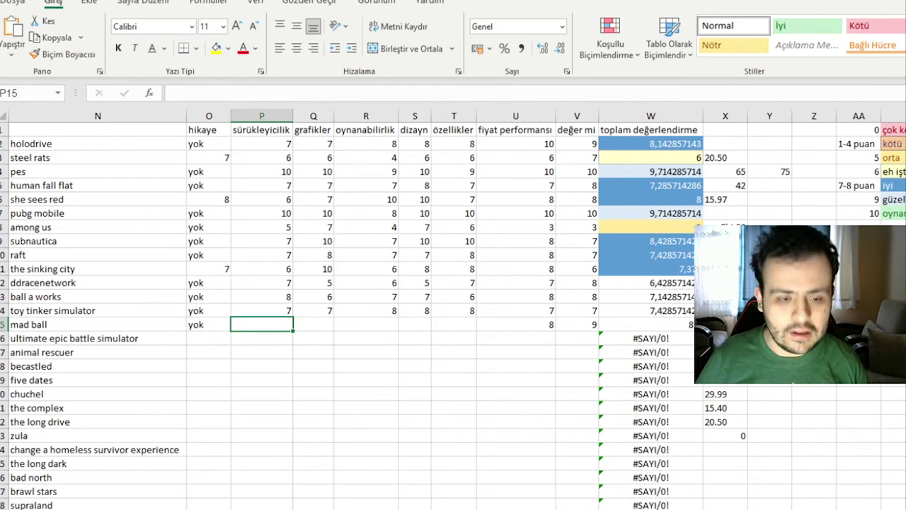
{"action": "type", "text": "8"}
{"action": "key", "text": "Tab"}
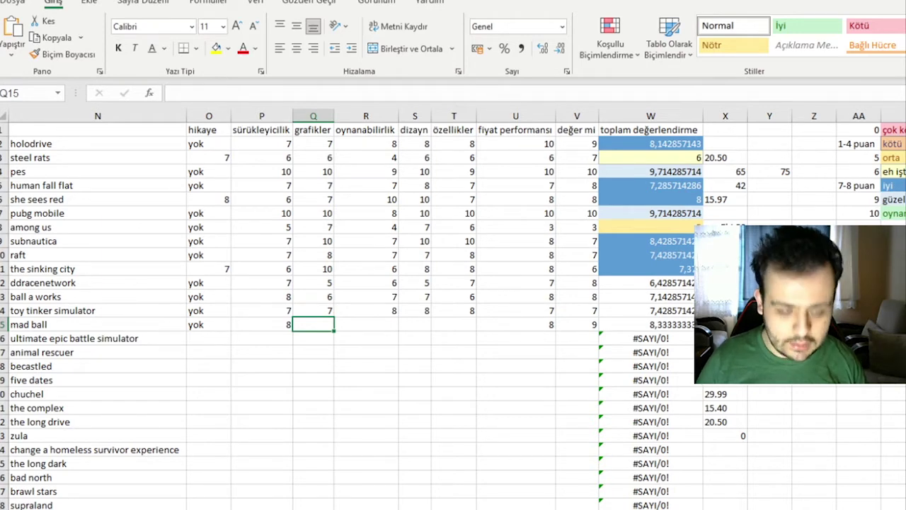
{"action": "type", "text": "8"}
{"action": "key", "text": "Tab"}
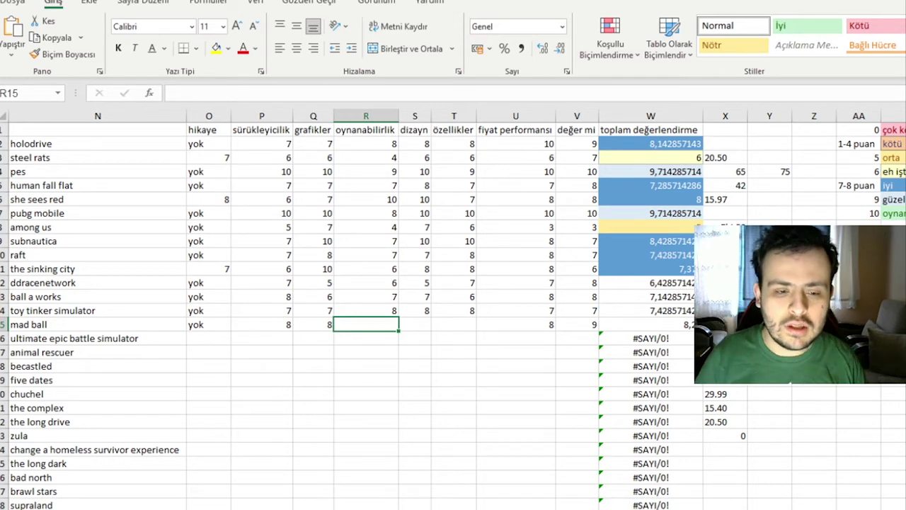
- Complete the mad ball scores with 6 for oynanabilirlik, 8 for dizayn and 7 for özellikler
{"action": "type", "text": "6"}
{"action": "key", "text": "Tab"}
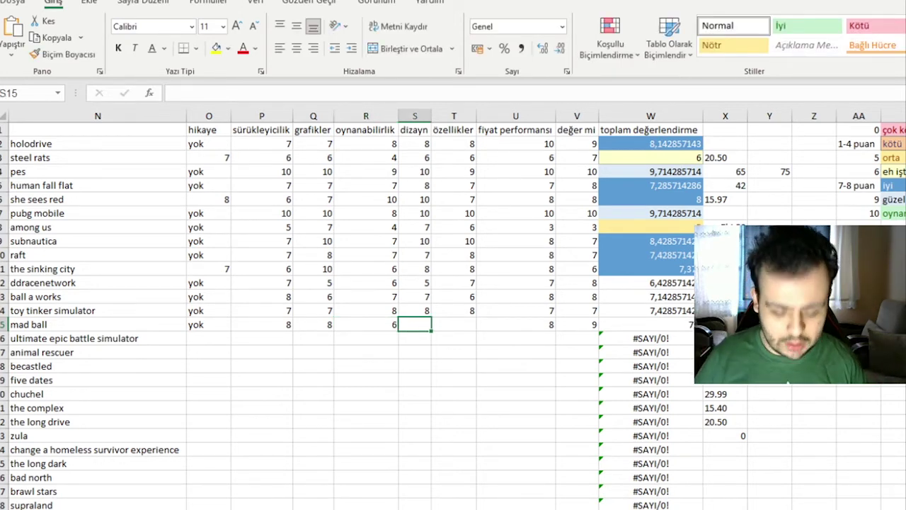
{"action": "type", "text": "8"}
{"action": "key", "text": "Tab"}
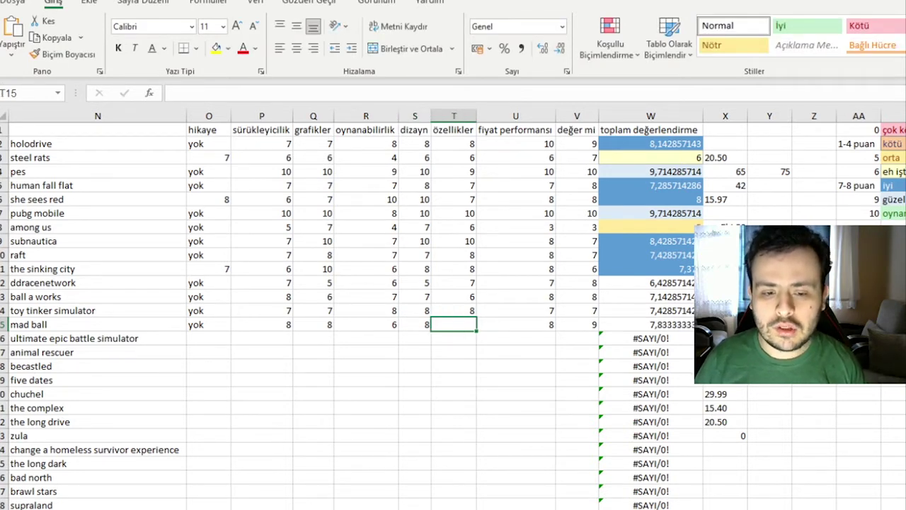
{"action": "type", "text": "7"}
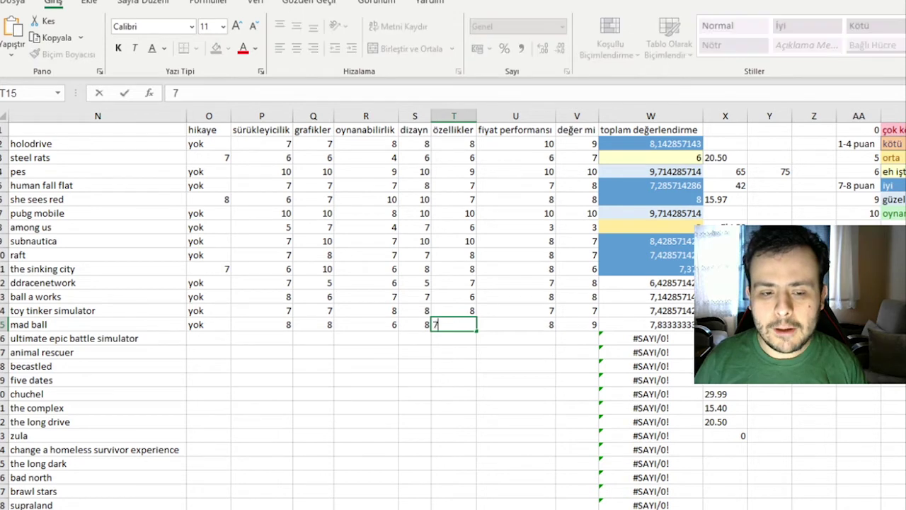
{"action": "key", "text": "Tab"}
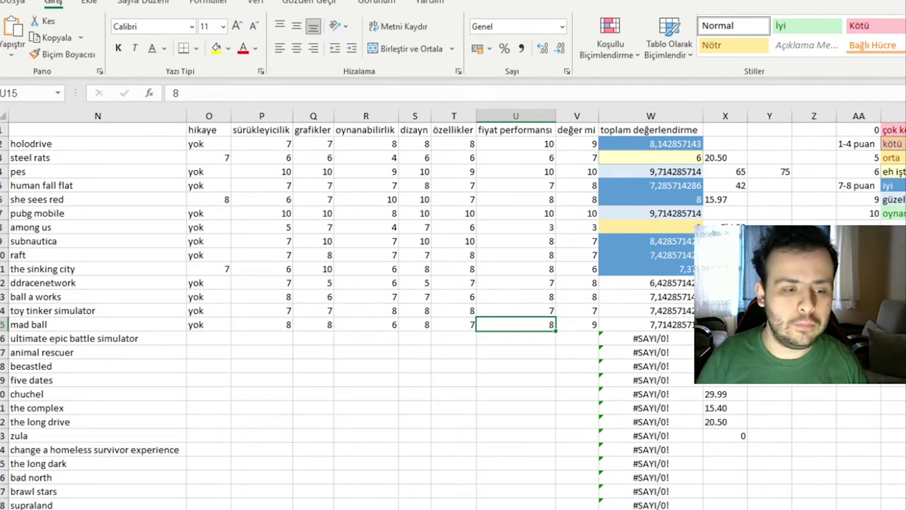
{"action": "key", "text": "Return"}
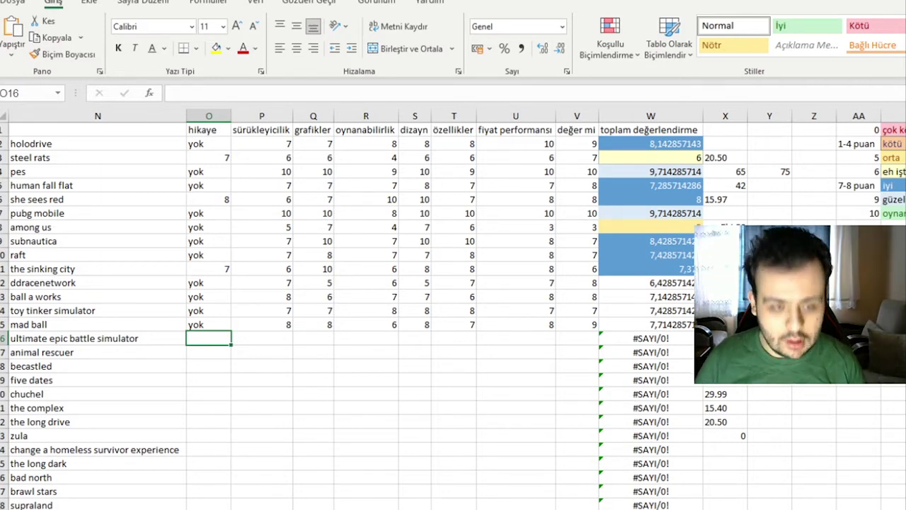
- In the ultimate epic battle simulator row, enter "yok" for hikaye and 6 for both fiyat performansı and değer mi
{"action": "type", "text": "yok"}
{"action": "key", "text": "Tab"}
{"action": "key", "text": "Tab"}
{"action": "key", "text": "Tab"}
{"action": "key", "text": "Tab"}
{"action": "key", "text": "Tab"}
{"action": "key", "text": "Tab"}
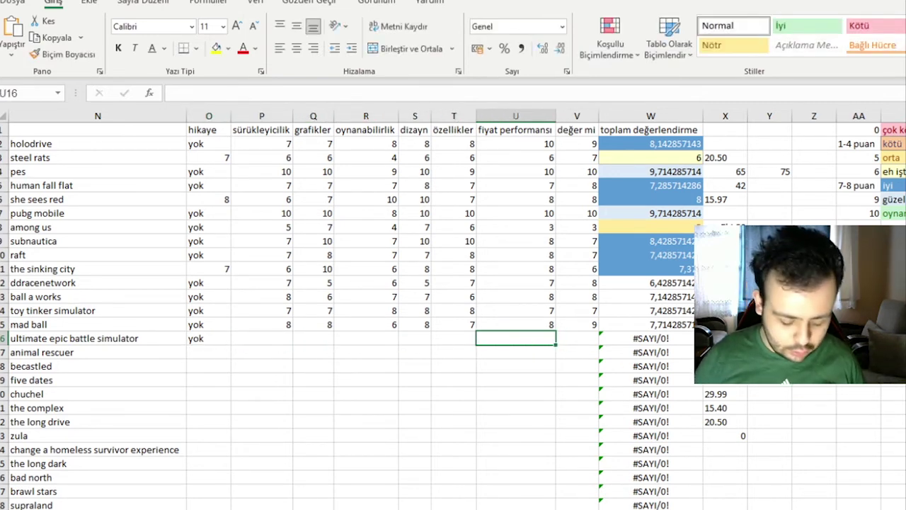
{"action": "type", "text": "6"}
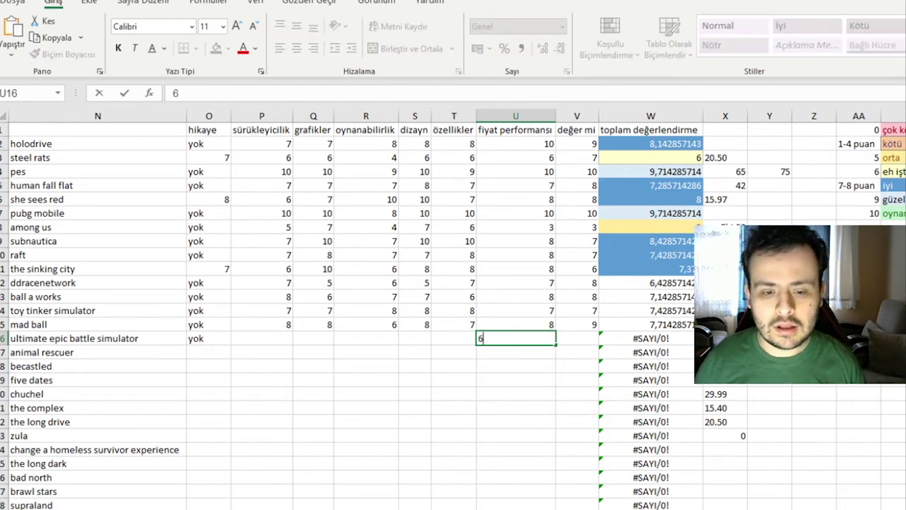
{"action": "key", "text": "Tab"}
{"action": "type", "text": "6"}
- Rate ultimate epic battle simulator 6 for sürükleyicilik and 7 for grafikler
{"action": "key", "text": "Left"}
{"action": "key", "text": "Left"}
{"action": "key", "text": "Left"}
{"action": "key", "text": "Left"}
{"action": "key", "text": "Left"}
{"action": "key", "text": "Left"}
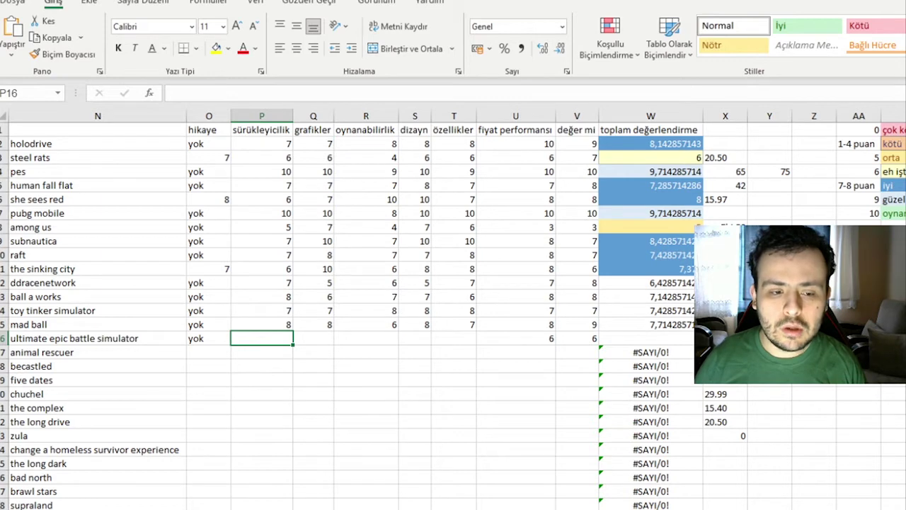
{"action": "type", "text": "6"}
{"action": "key", "text": "Tab"}
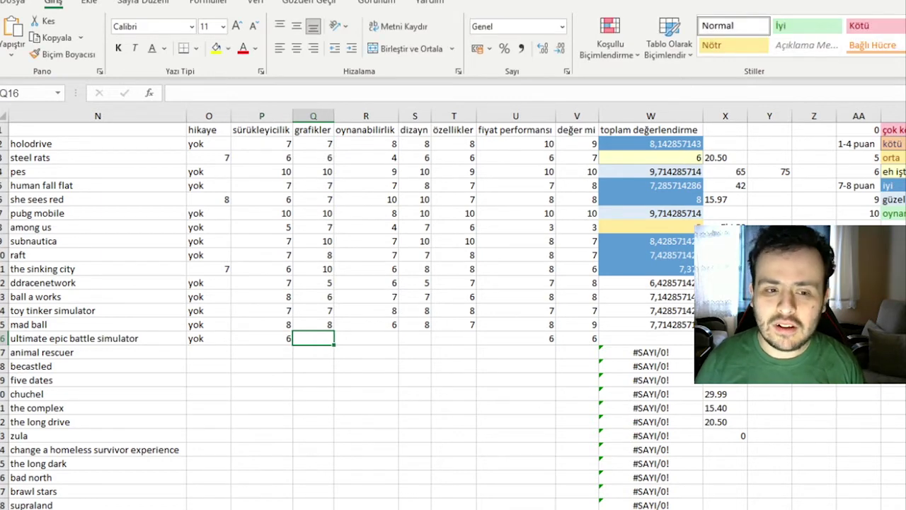
{"action": "type", "text": "7"}
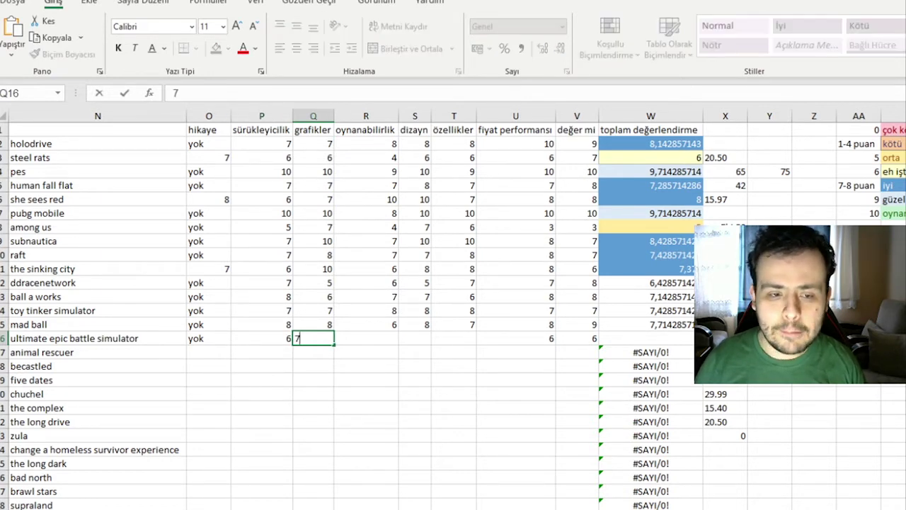
{"action": "key", "text": "Tab"}
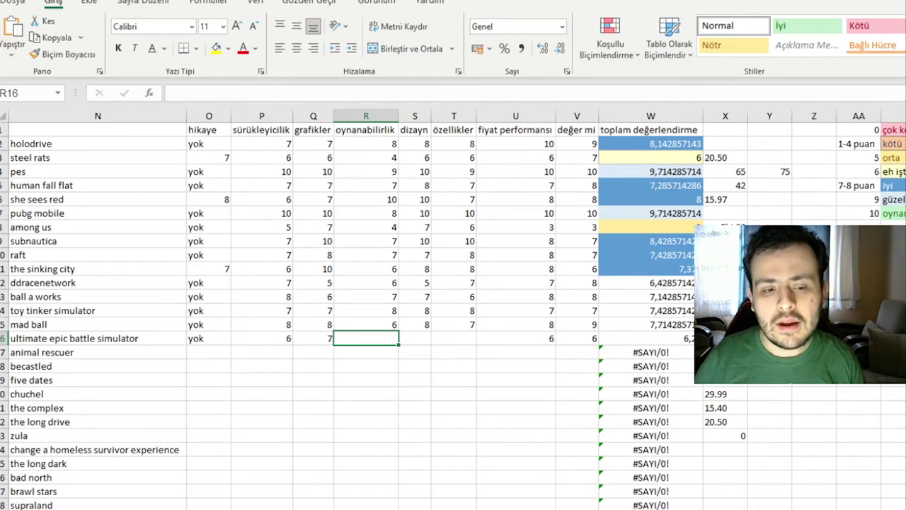
- Complete the ultimate epic battle simulator scores with 6 for oynanabilirlik, 8 for dizayn and 7 for özellikler
{"action": "type", "text": "6"}
{"action": "key", "text": "Tab"}
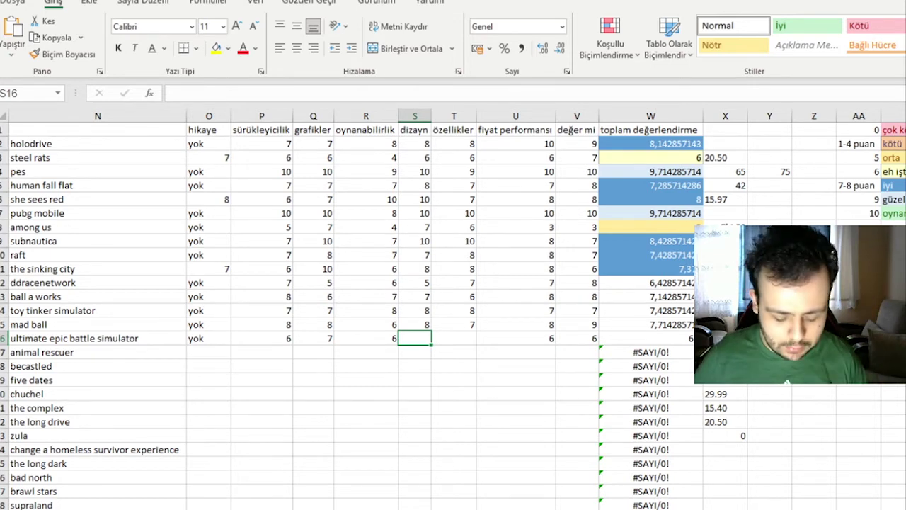
{"action": "type", "text": "8"}
{"action": "key", "text": "Tab"}
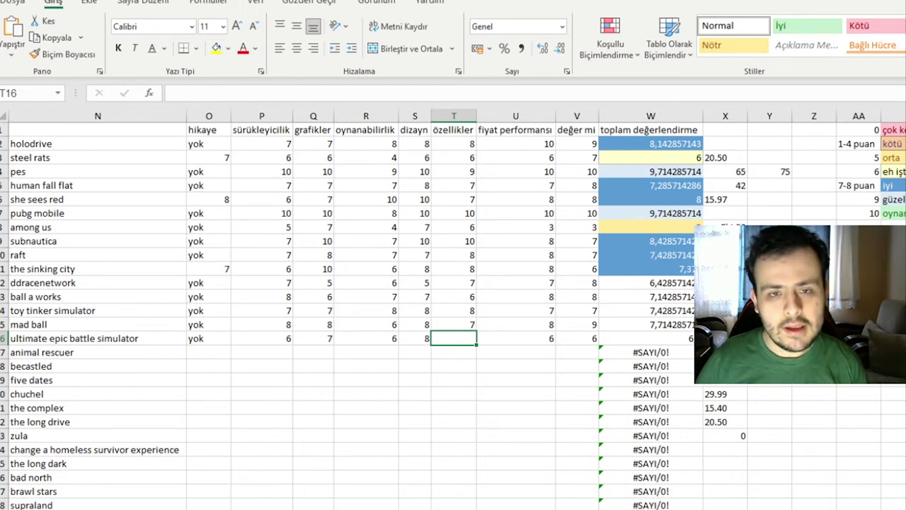
{"action": "type", "text": "7"}
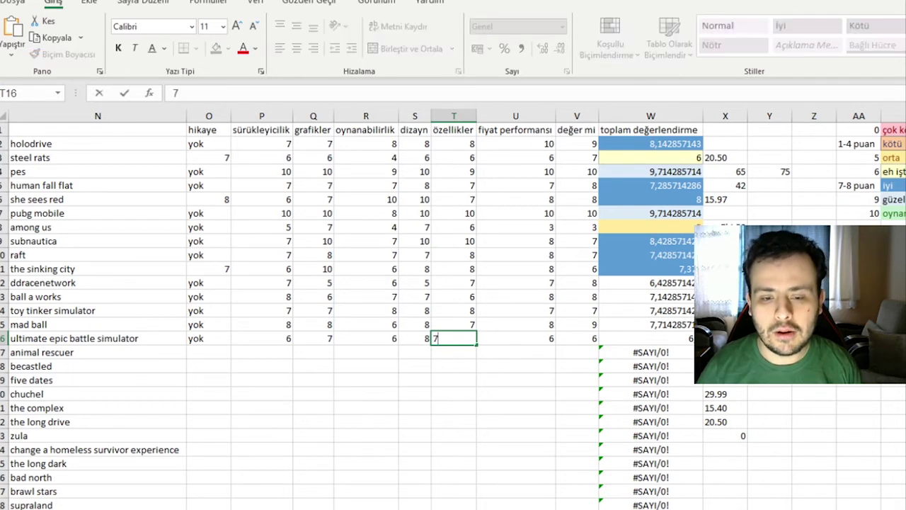
{"action": "key", "text": "Tab"}
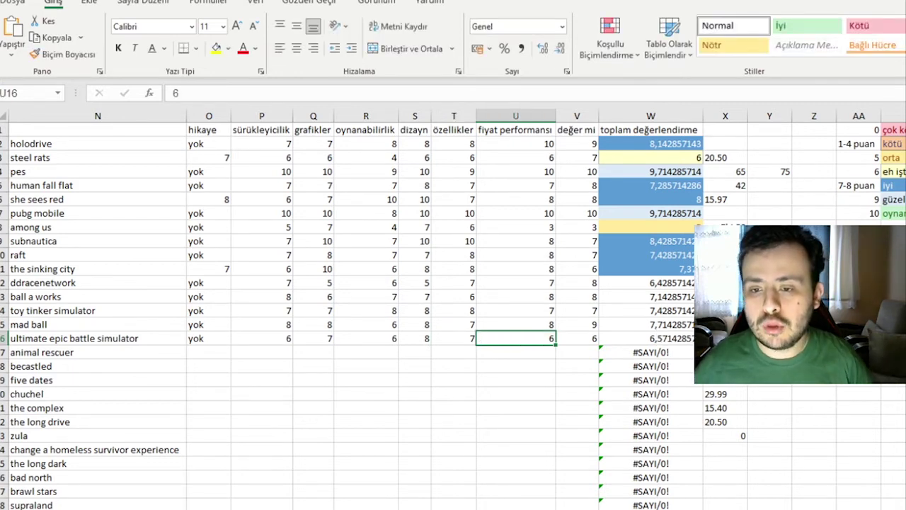
{"action": "key", "text": "Return"}
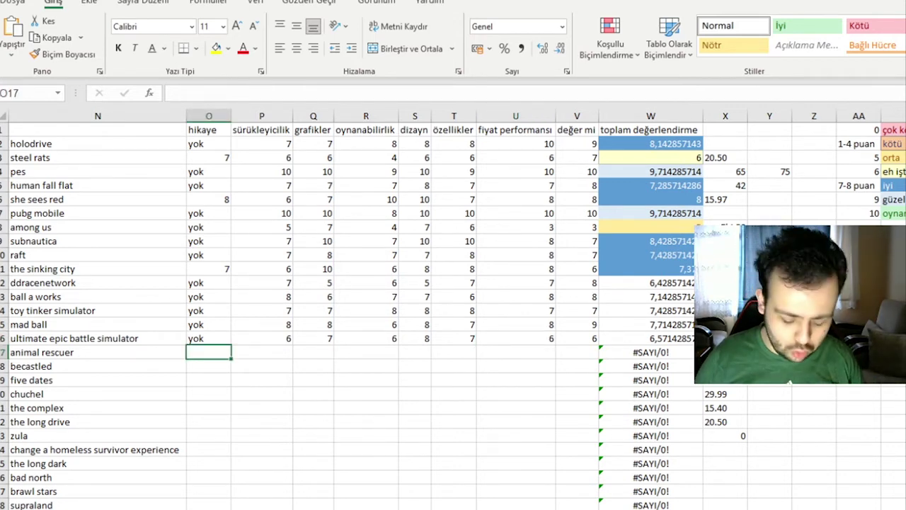
- In the animal rescuer row, enter "yok" for hikaye and 7 for both fiyat performansı and değer mi
{"action": "type", "text": "yok"}
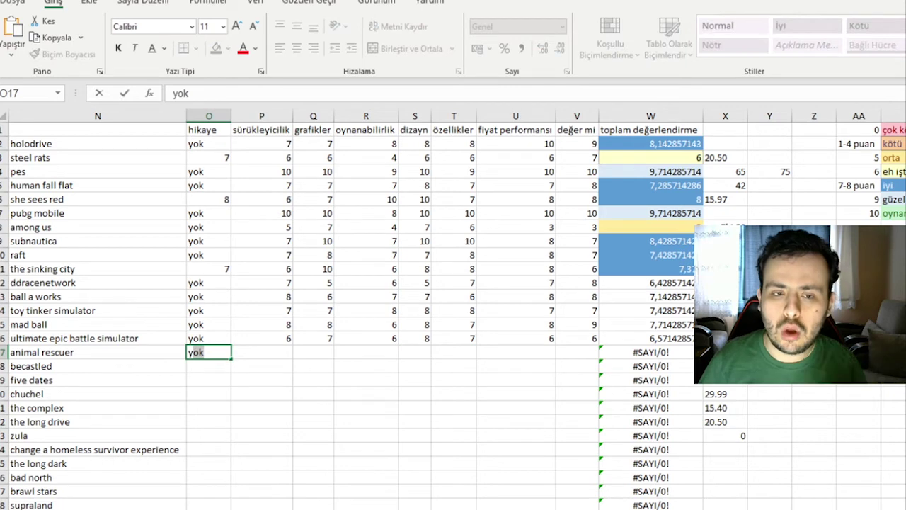
{"action": "key", "text": "Tab"}
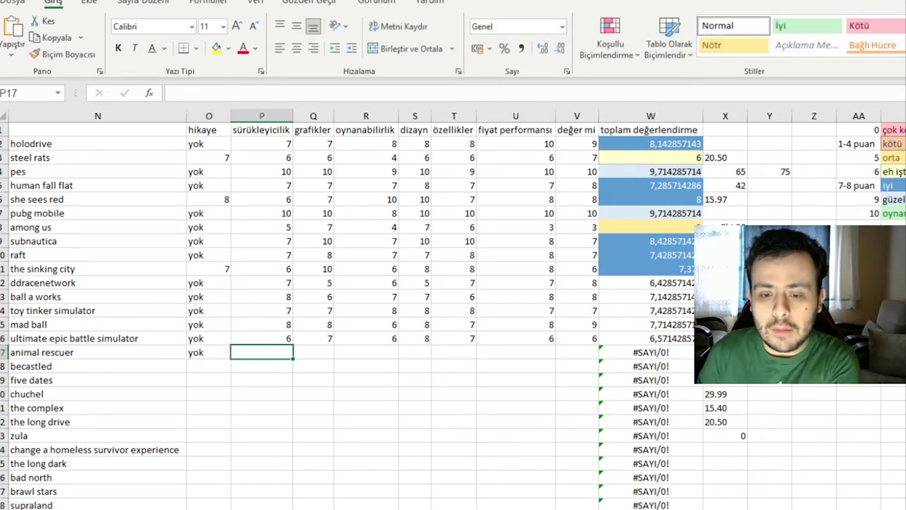
{"action": "key", "text": "Tab"}
{"action": "key", "text": "Tab"}
{"action": "key", "text": "Tab"}
{"action": "key", "text": "Tab"}
{"action": "key", "text": "Tab"}
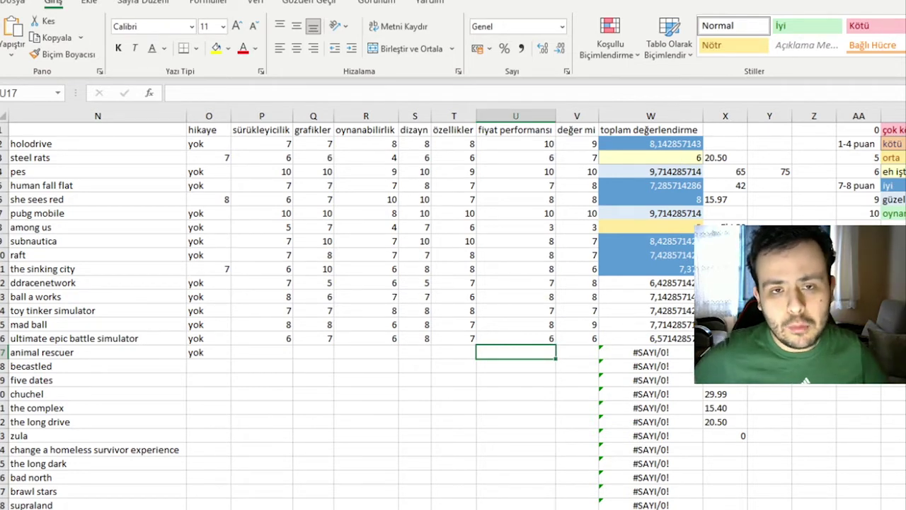
{"action": "type", "text": "7"}
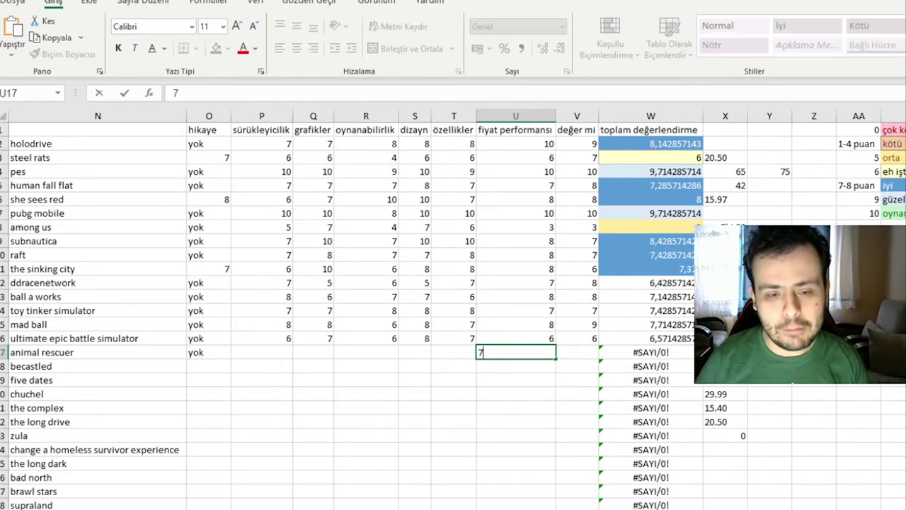
{"action": "key", "text": "Tab"}
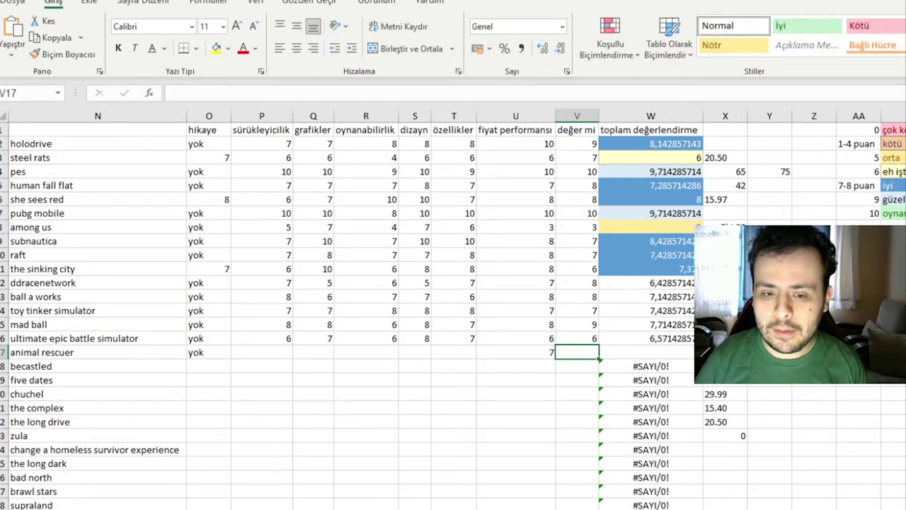
{"action": "type", "text": "7"}
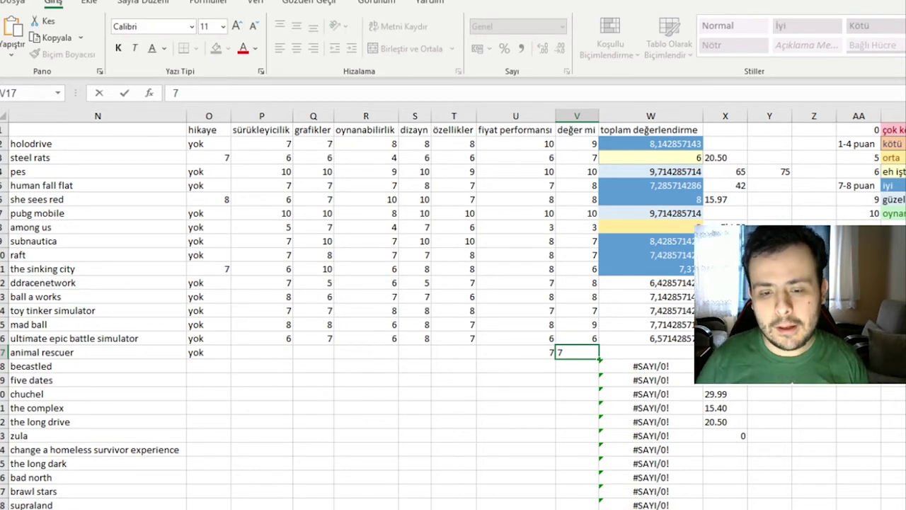
- Rate animal rescuer 6 for sürükleyicilik and 8 for grafikler
{"action": "left_click", "coordinate": [453, 351]}
{"action": "key", "text": "Left"}
{"action": "key", "text": "Left"}
{"action": "key", "text": "Left"}
{"action": "key", "text": "Left"}
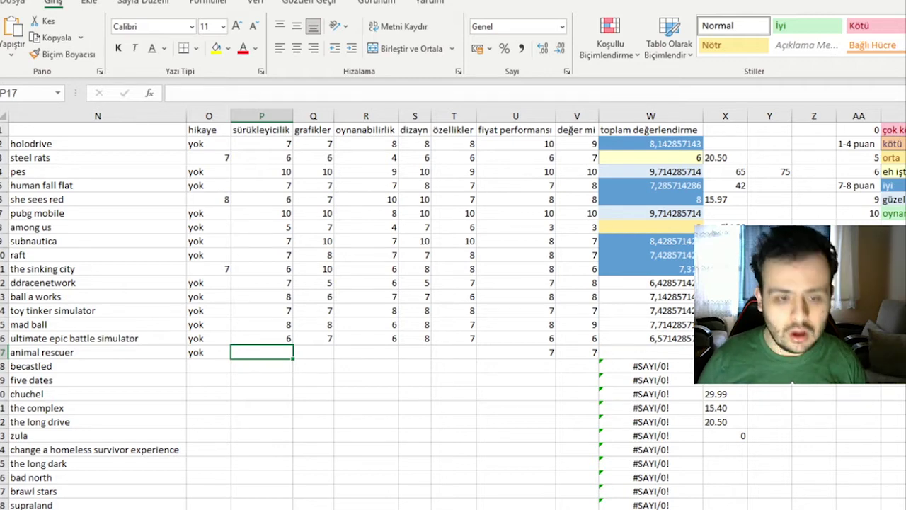
{"action": "type", "text": "6"}
{"action": "key", "text": "Tab"}
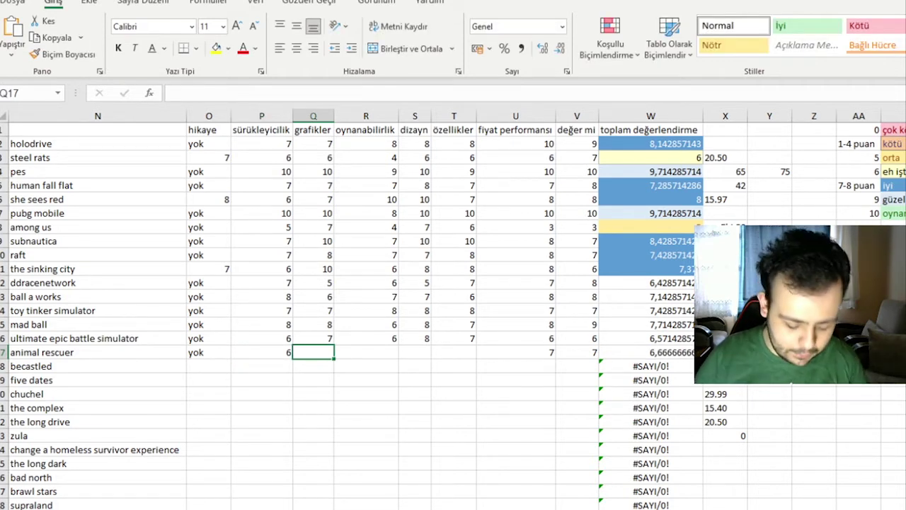
{"action": "type", "text": "8"}
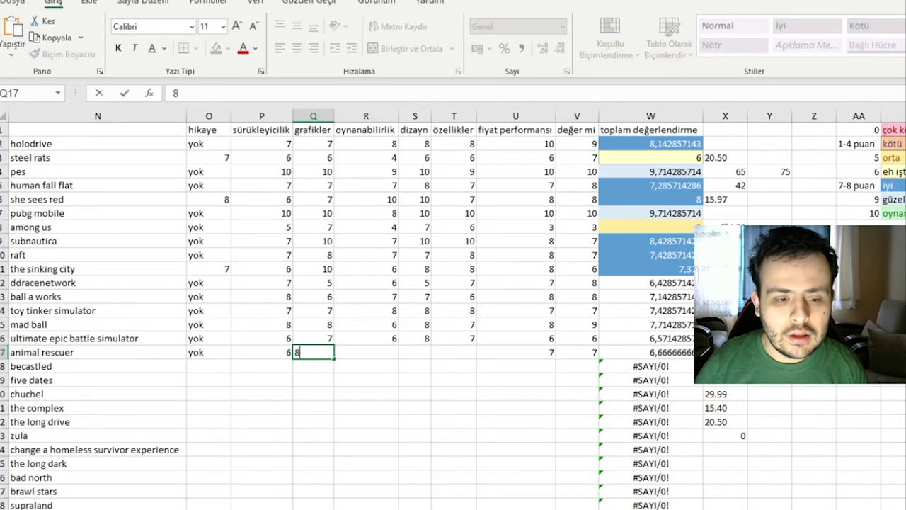
{"action": "key", "text": "Tab"}
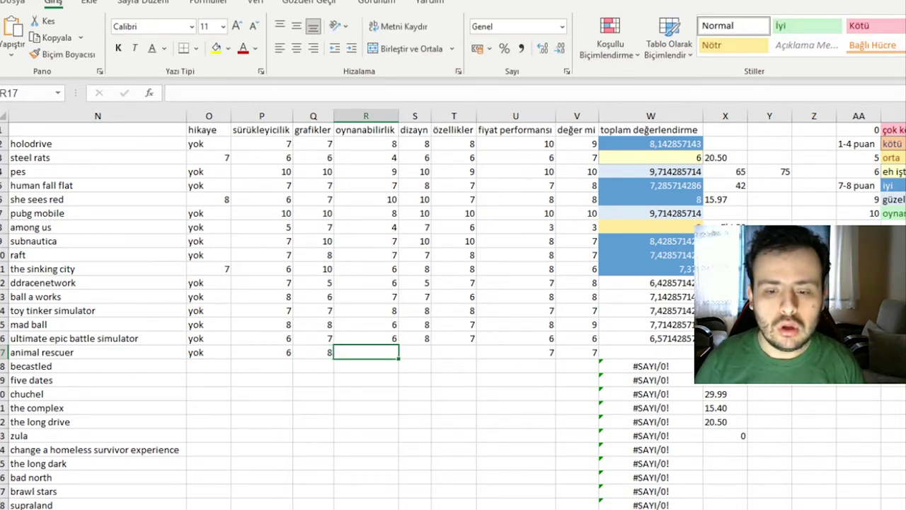
- Enter 6 as animal rescuer's oynanabilirlik score and correct it to 7
{"action": "type", "text": "6"}
{"action": "key", "text": "Tab"}
{"action": "key", "text": "shift+Tab"}
{"action": "type", "text": "7"}
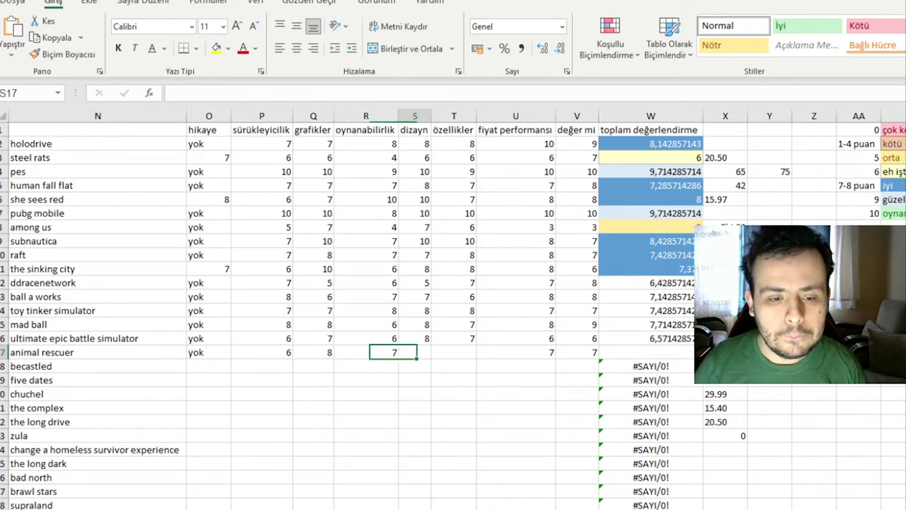
- Complete the animal rescuer scores with 8 for dizayn and 7 for özellikler
{"action": "key", "text": "Tab"}
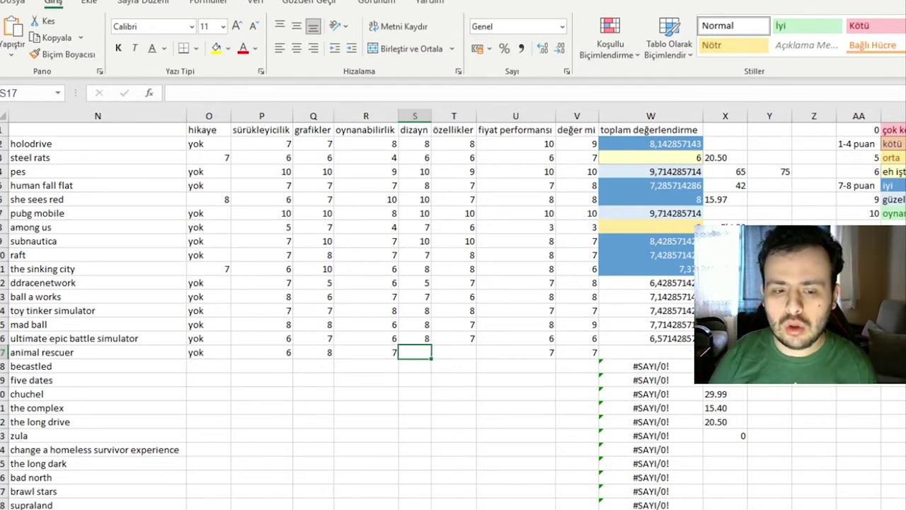
{"action": "type", "text": "8"}
{"action": "key", "text": "Tab"}
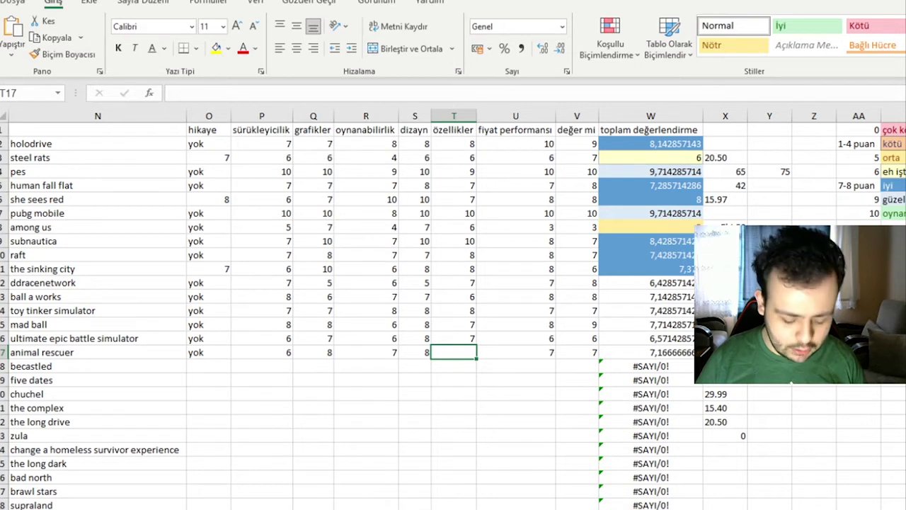
{"action": "type", "text": "7"}
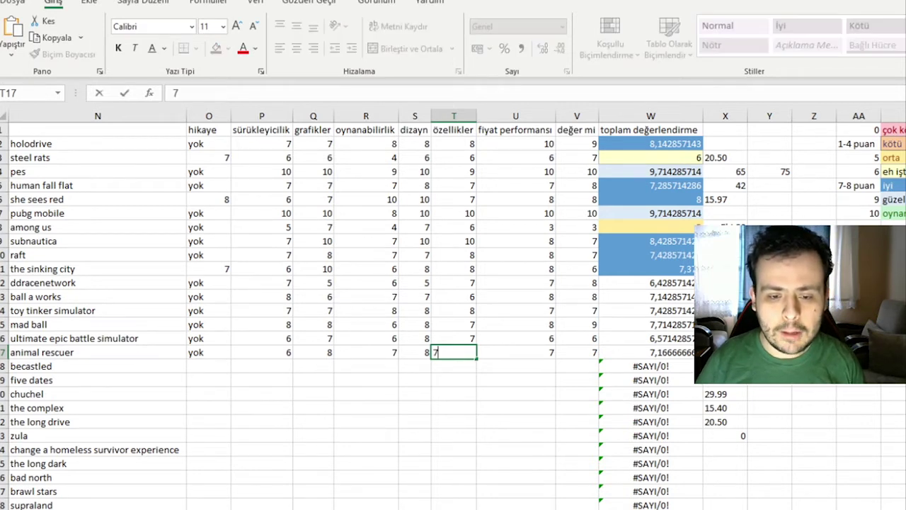
{"action": "key", "text": "Tab"}
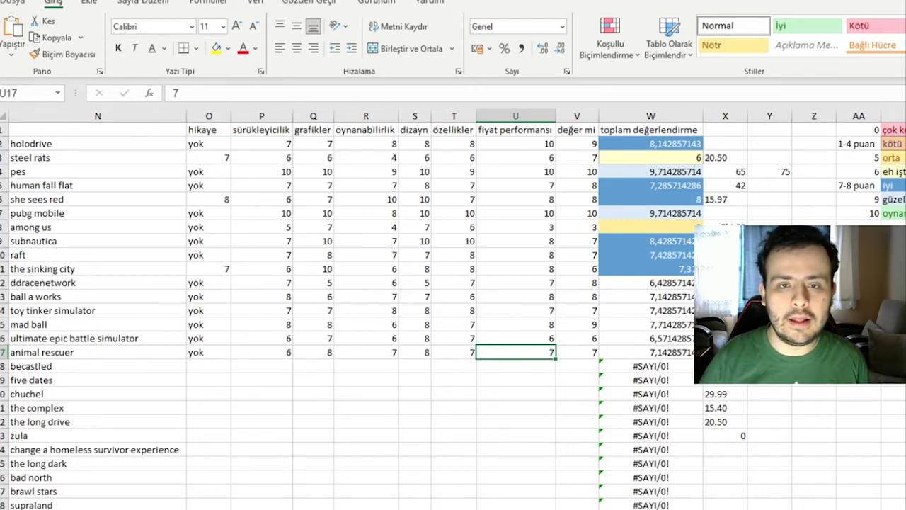
{"action": "key", "text": "Return"}
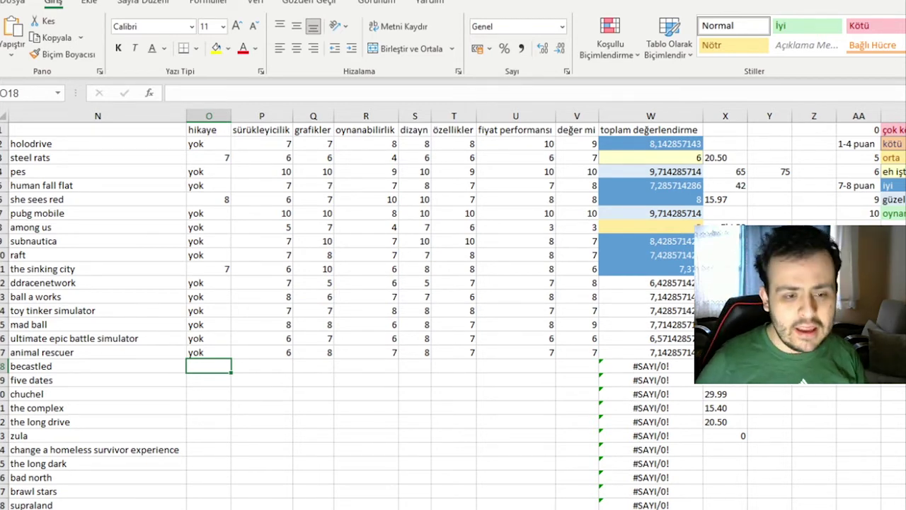
- In the becastled row, enter "yok" for hikaye, 6 for fiyat performansı and 5 for değer mi
{"action": "type", "text": "yok"}
{"action": "key", "text": "Tab"}
{"action": "key", "text": "Tab"}
{"action": "key", "text": "Tab"}
{"action": "key", "text": "Tab"}
{"action": "key", "text": "Tab"}
{"action": "key", "text": "Tab"}
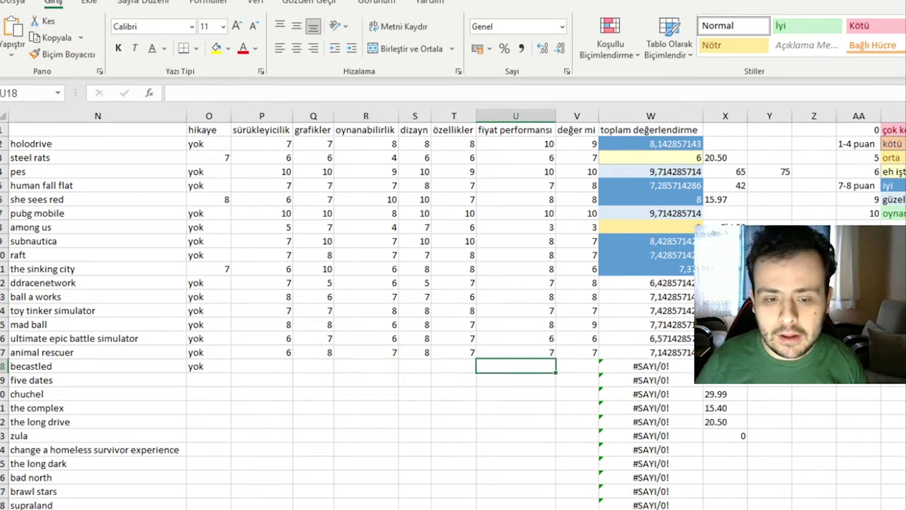
{"action": "type", "text": "6"}
{"action": "key", "text": "Tab"}
{"action": "type", "text": "5"}
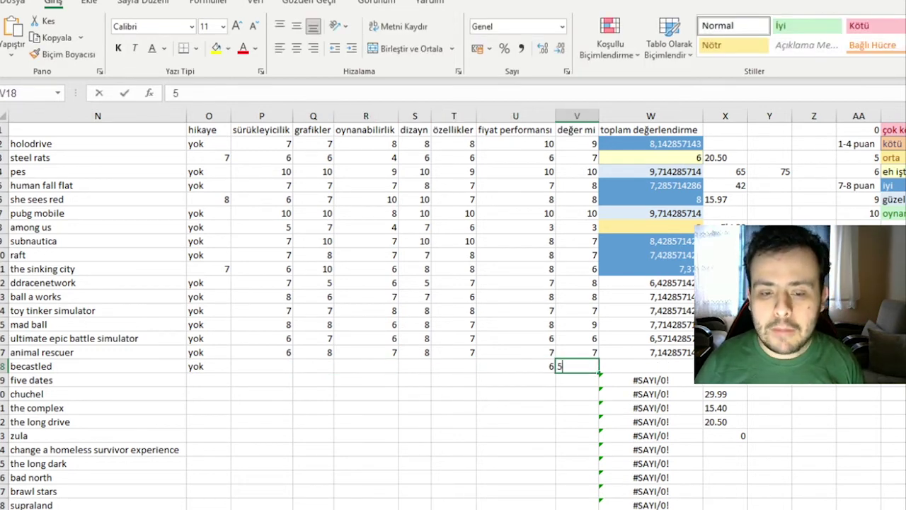
- Rate becastled 7 for both sürükleyicilik and grafikler
{"action": "key", "text": "Left"}
{"action": "key", "text": "Left"}
{"action": "key", "text": "Left"}
{"action": "key", "text": "Left"}
{"action": "key", "text": "Left"}
{"action": "key", "text": "Left"}
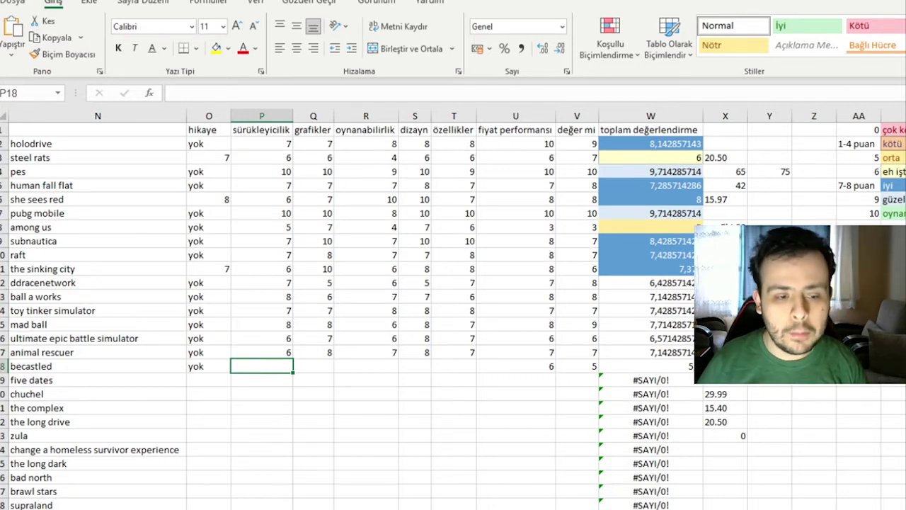
{"action": "type", "text": "7"}
{"action": "key", "text": "Tab"}
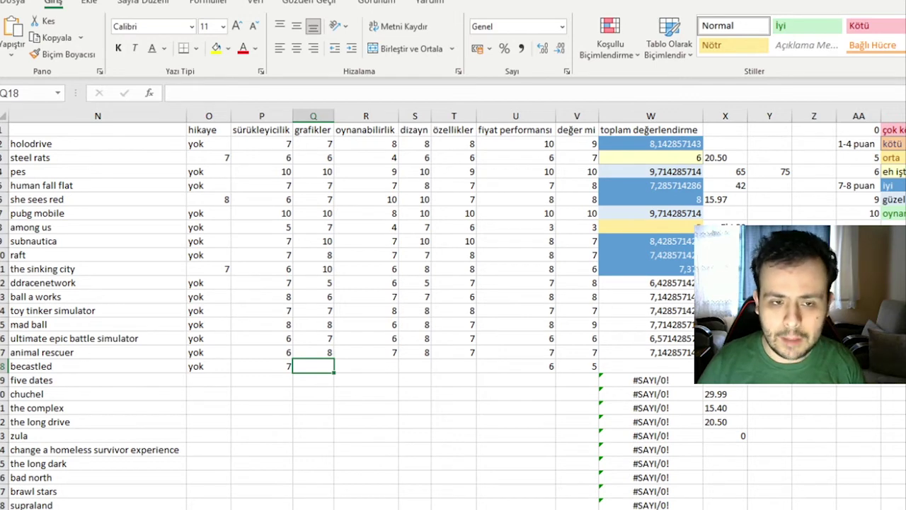
{"action": "type", "text": "7"}
{"action": "key", "text": "Tab"}
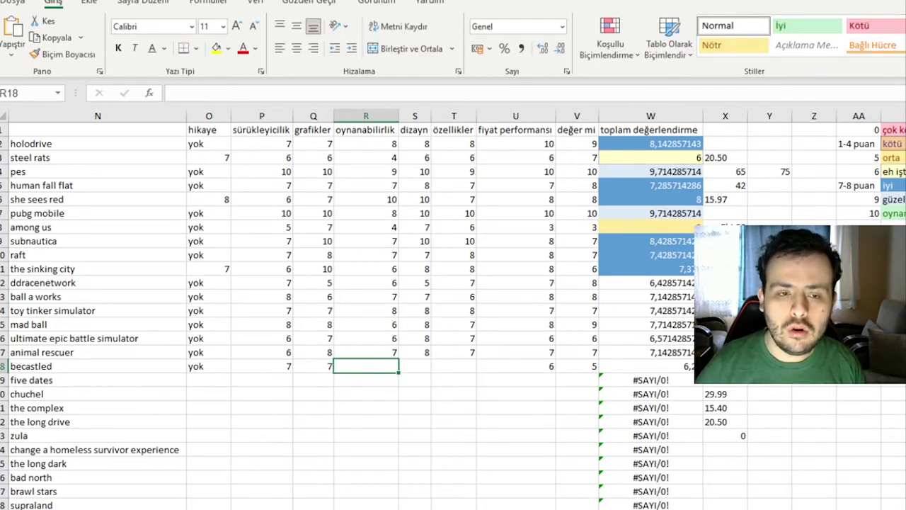
- Complete the becastled scores with 6 for oynanabilirlik, 6 for dizayn and 7 for özellikler
{"action": "type", "text": "6"}
{"action": "key", "text": "Tab"}
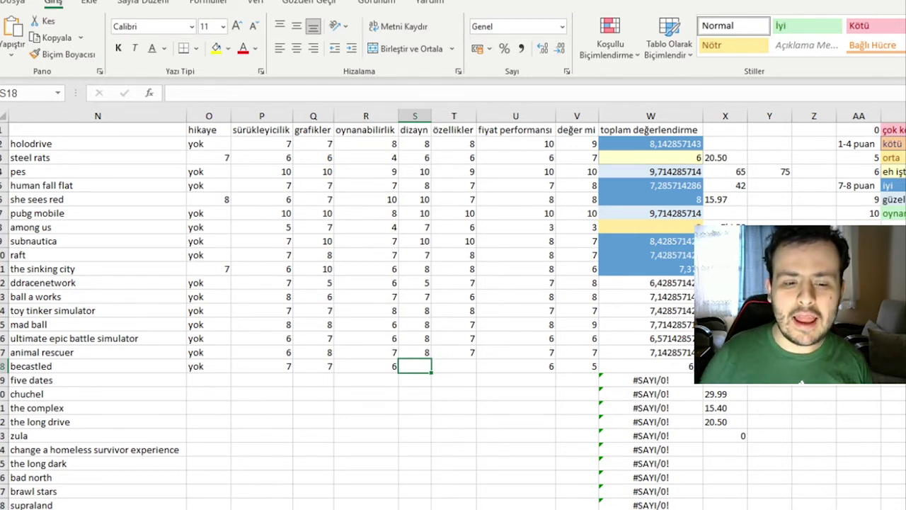
{"action": "type", "text": "6"}
{"action": "key", "text": "Tab"}
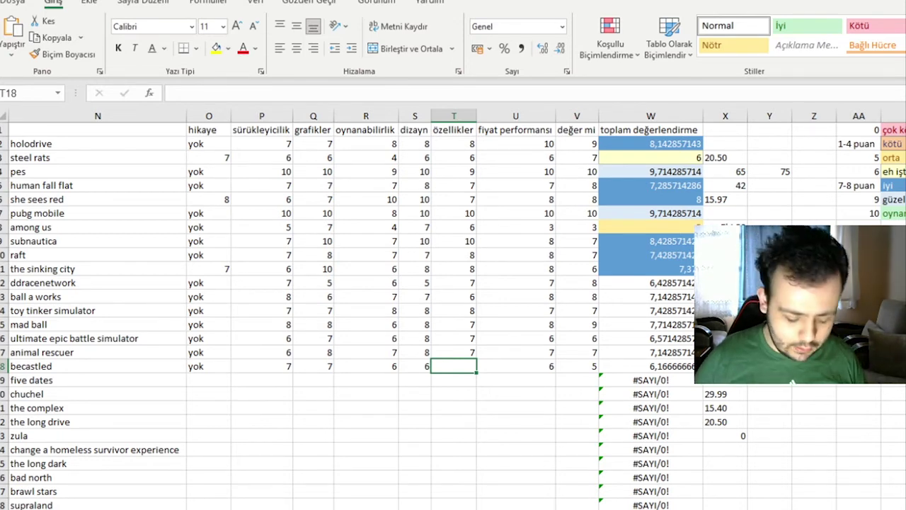
{"action": "type", "text": "7"}
{"action": "key", "text": "Tab"}
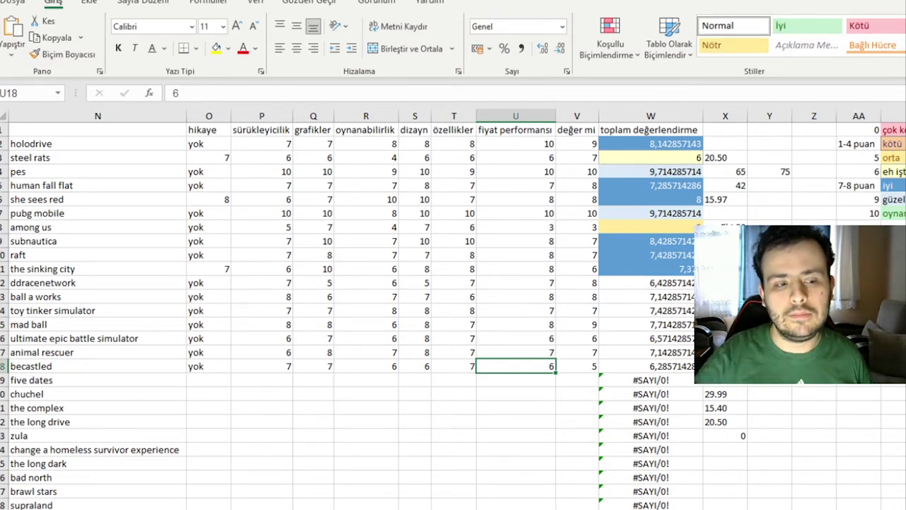
{"action": "key", "text": "Return"}
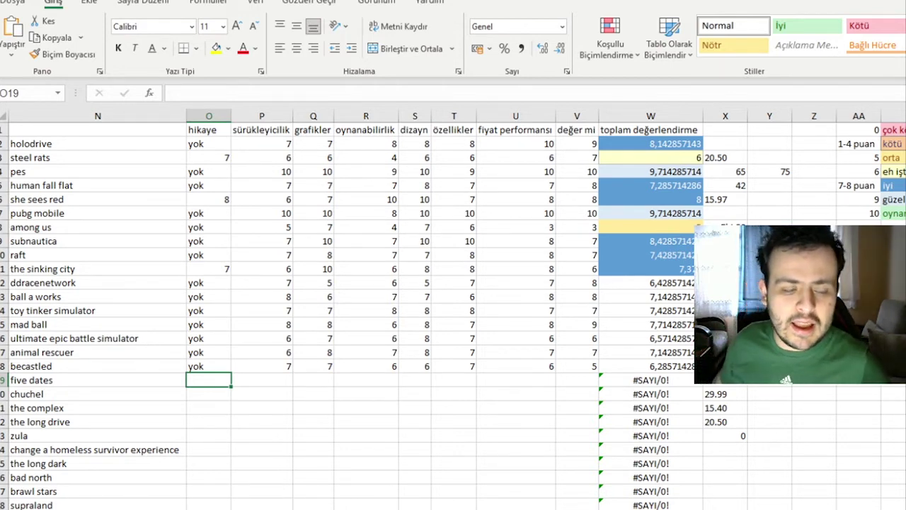
- In the five dates row, enter 7 for each of hikaye, sürükleyicilik and grafikler
{"action": "type", "text": "7"}
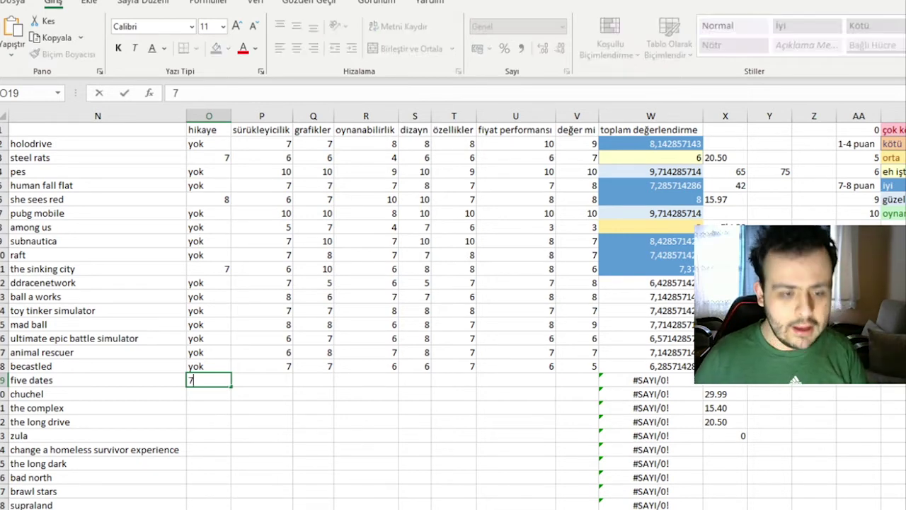
{"action": "key", "text": "Tab"}
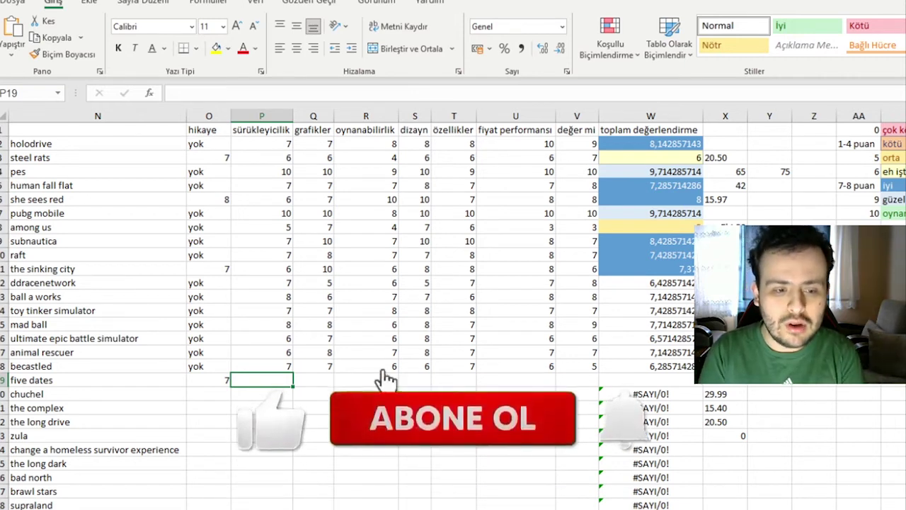
{"action": "type", "text": "7"}
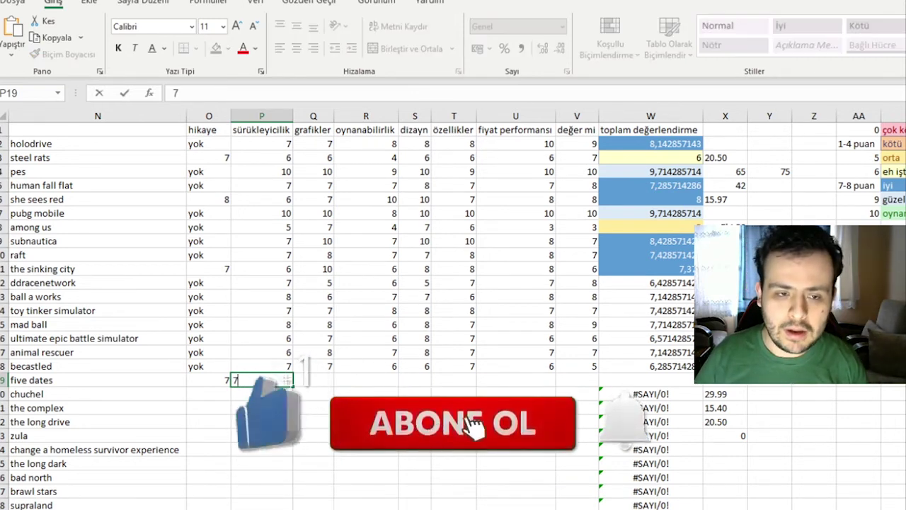
{"action": "key", "text": "Tab"}
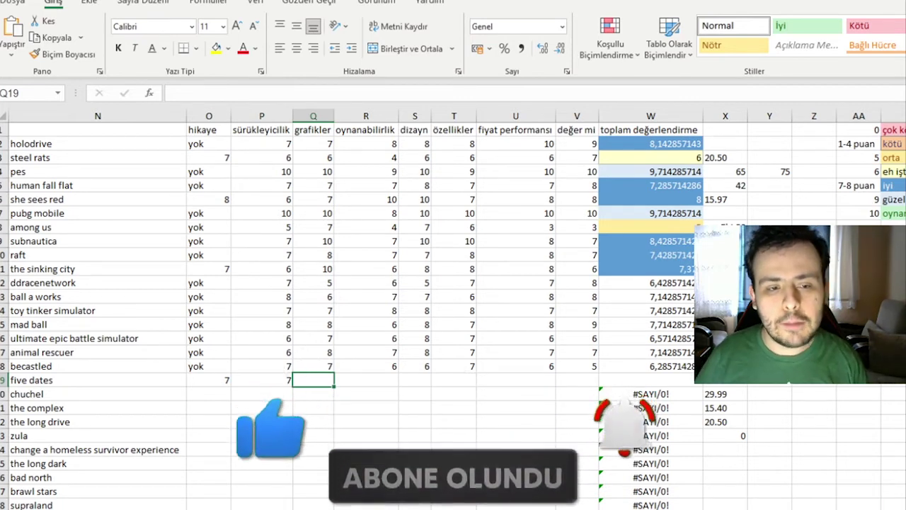
{"action": "type", "text": "7"}
{"action": "key", "text": "Tab"}
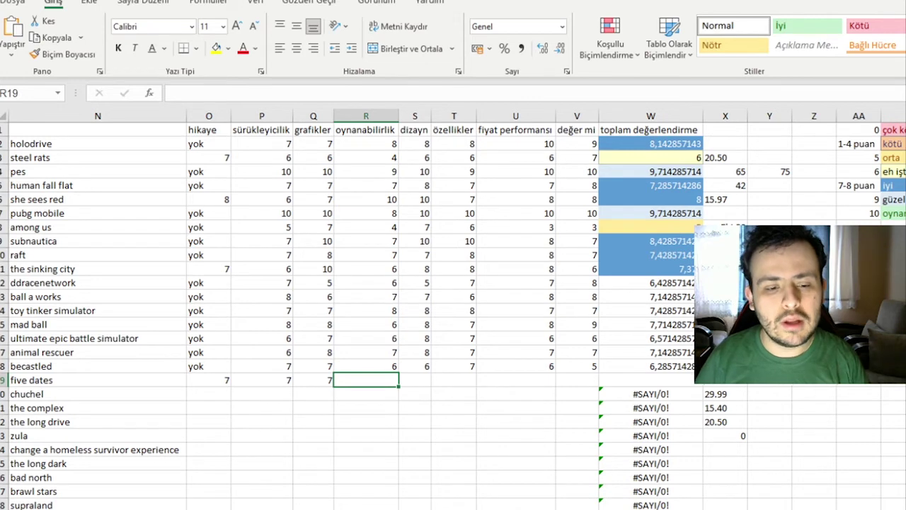
- Rate five dates 8 for oynanabilirlik and 7 for both dizayn and özellikler
{"action": "type", "text": "8"}
{"action": "key", "text": "Tab"}
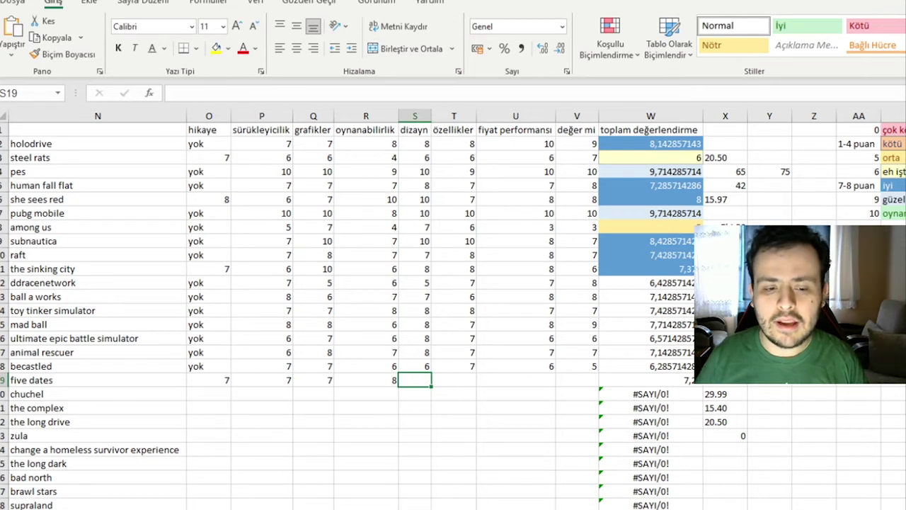
{"action": "type", "text": "8"}
{"action": "key", "text": "BackSpace"}
{"action": "type", "text": "7"}
{"action": "key", "text": "Tab"}
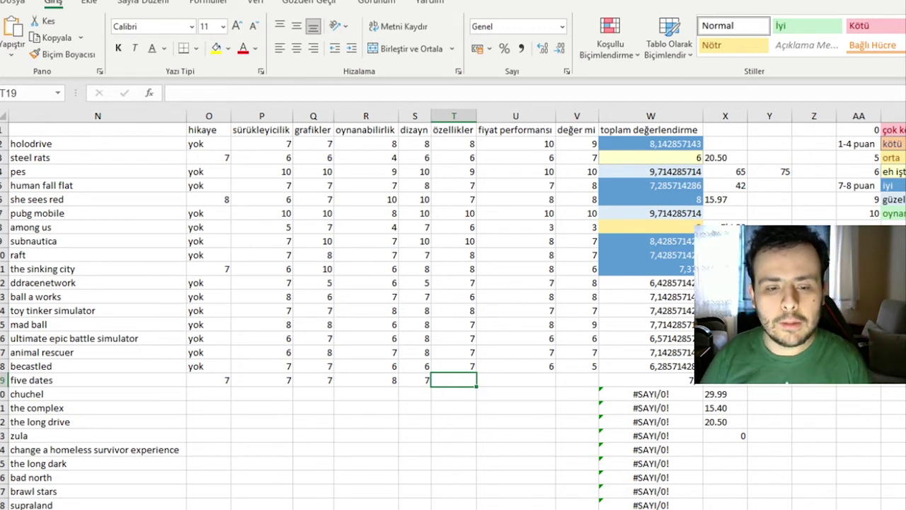
{"action": "type", "text": "7"}
{"action": "key", "text": "Tab"}
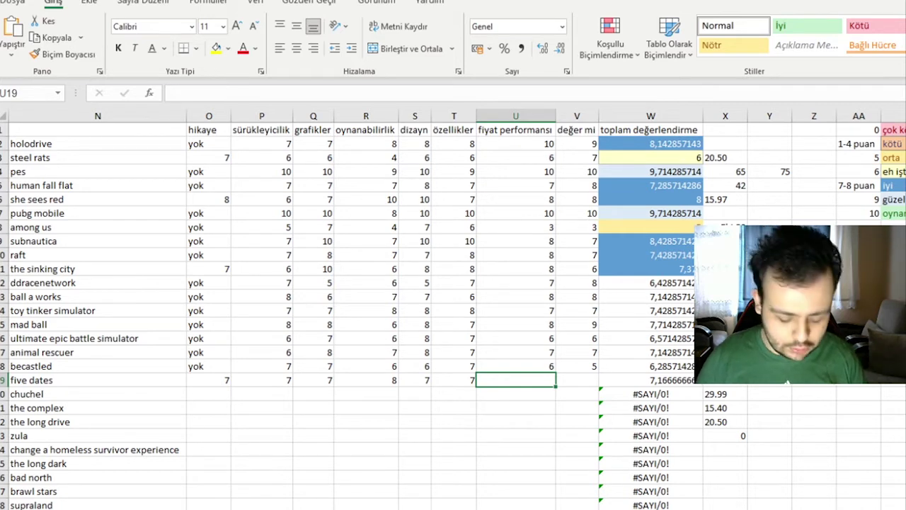
- Complete the five dates scores with 6 for both fiyat performansı and değer mi
{"action": "type", "text": "6"}
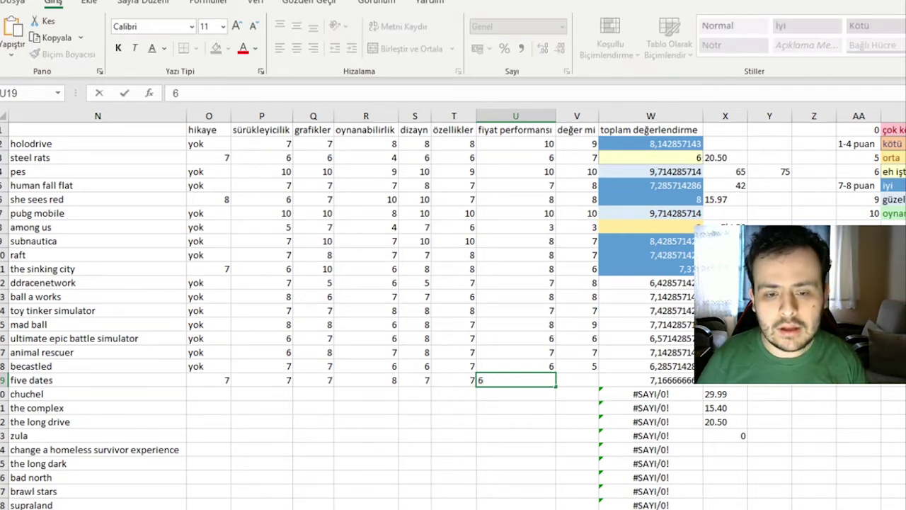
{"action": "key", "text": "Tab"}
{"action": "type", "text": "6"}
{"action": "key", "text": "Down"}
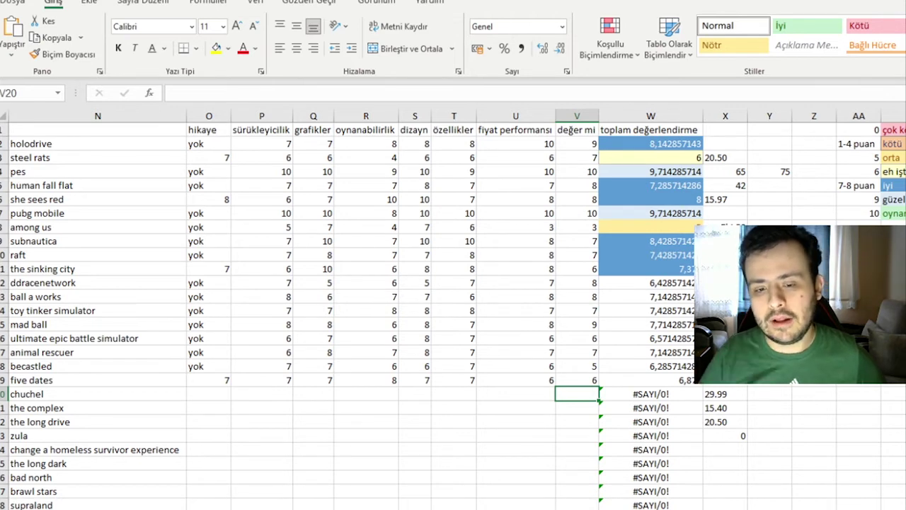
- In the chuchel row, enter "yok" for hikaye, 7 for fiyat performansı and 6 for değer mi
{"action": "left_click", "coordinate": [209, 393]}
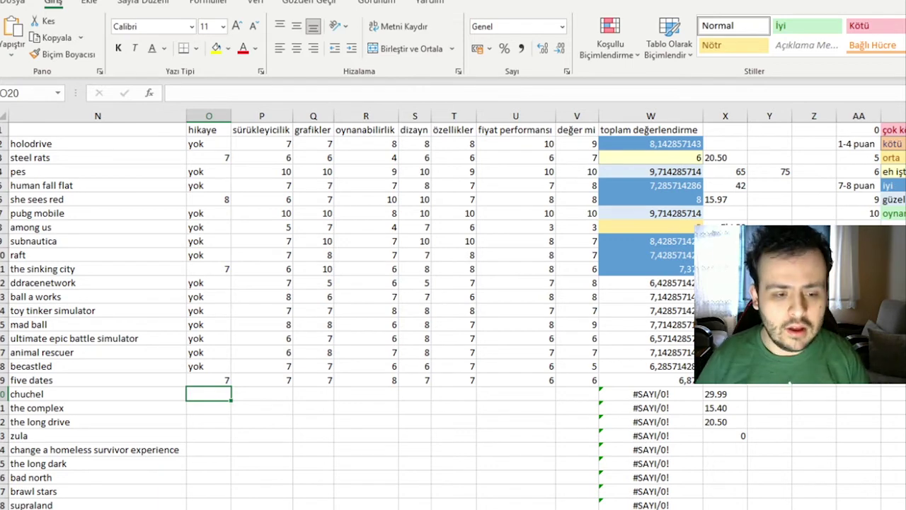
{"action": "type", "text": "yok"}
{"action": "key", "text": "Tab"}
{"action": "key", "text": "Tab"}
{"action": "key", "text": "Tab"}
{"action": "key", "text": "Tab"}
{"action": "key", "text": "Tab"}
{"action": "key", "text": "Tab"}
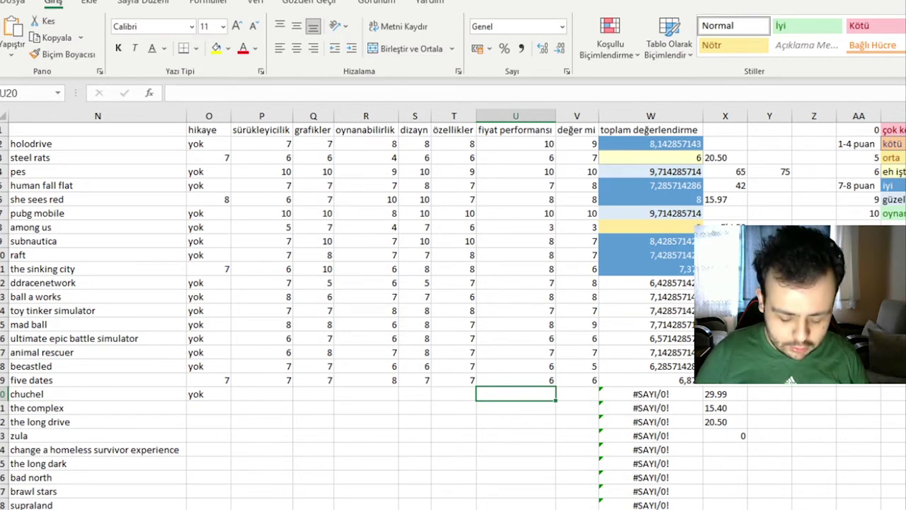
{"action": "type", "text": "8"}
{"action": "key", "text": "BackSpace"}
{"action": "type", "text": "7"}
{"action": "key", "text": "Tab"}
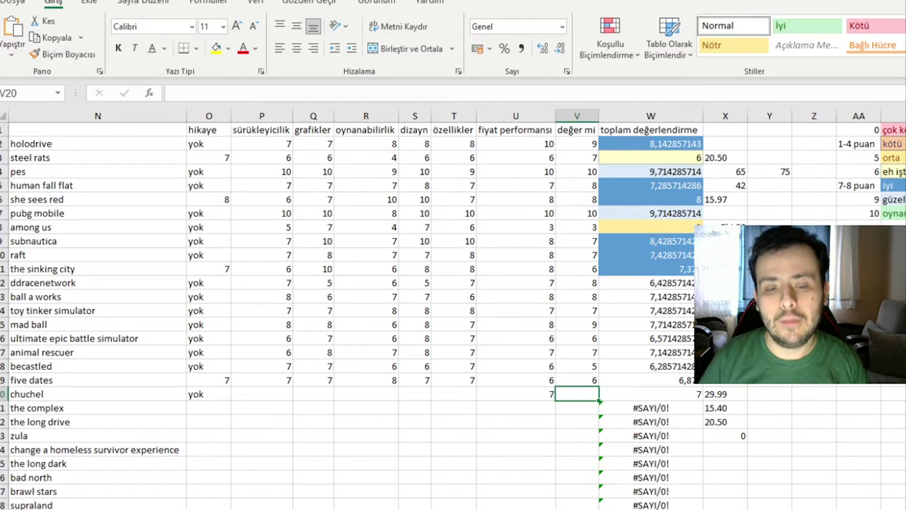
{"action": "type", "text": "6"}
- Rate chuchel 9 for sürükleyicilik and 7 for grafikler
{"action": "key", "text": "Left"}
{"action": "key", "text": "Left"}
{"action": "key", "text": "Left"}
{"action": "key", "text": "Left"}
{"action": "key", "text": "Left"}
{"action": "key", "text": "Left"}
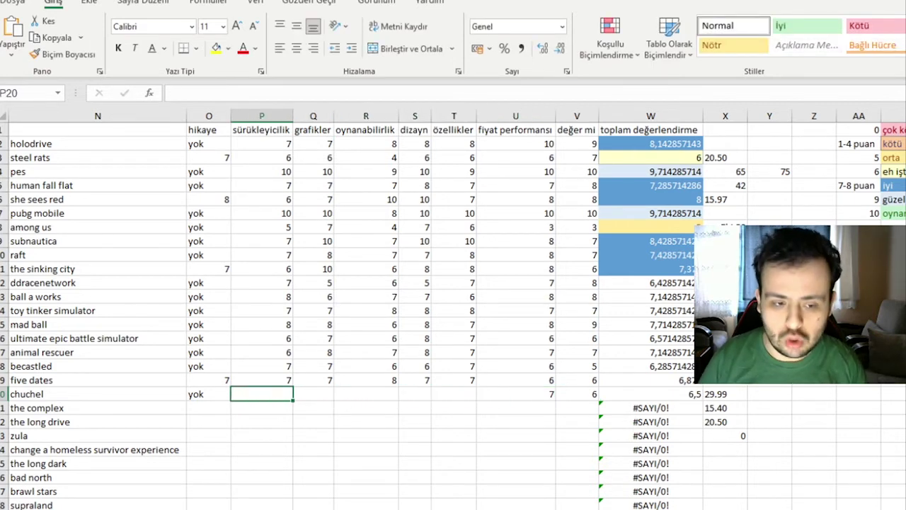
{"action": "type", "text": "9"}
{"action": "key", "text": "Tab"}
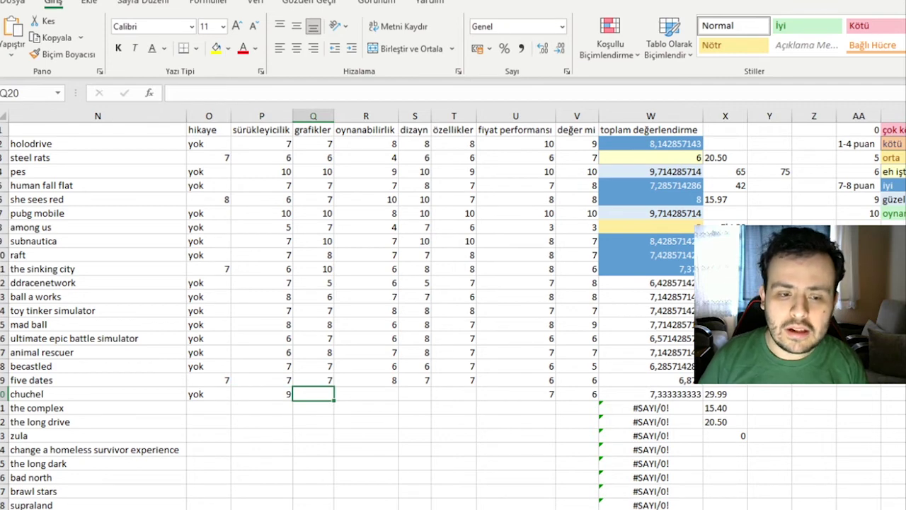
{"action": "type", "text": "7"}
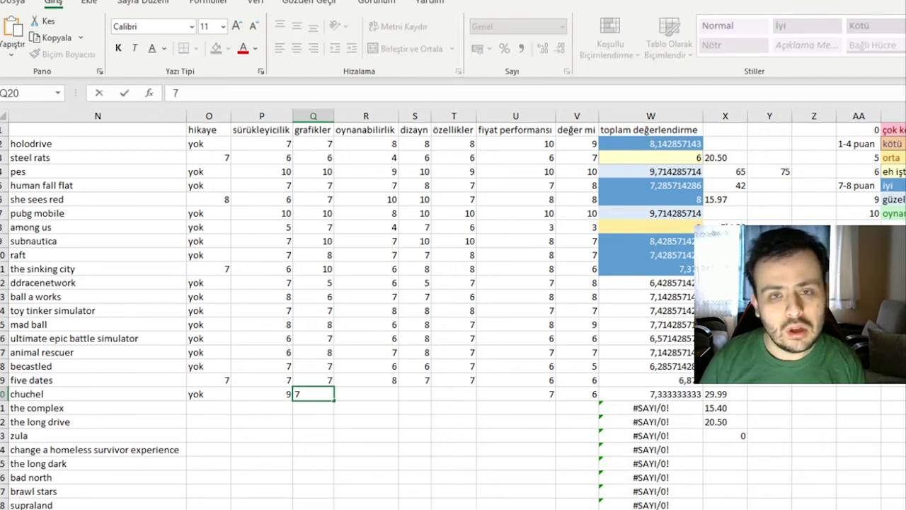
{"action": "key", "text": "Tab"}
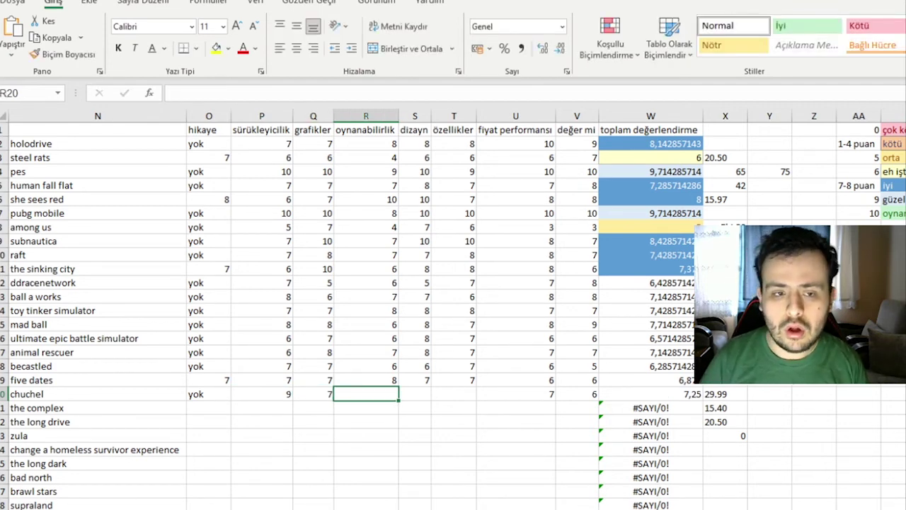
- Enter chuchel's scores of 10 for oynanabilirlik and 7 for dizayn
{"action": "type", "text": "8"}
{"action": "key", "text": "BackSpace"}
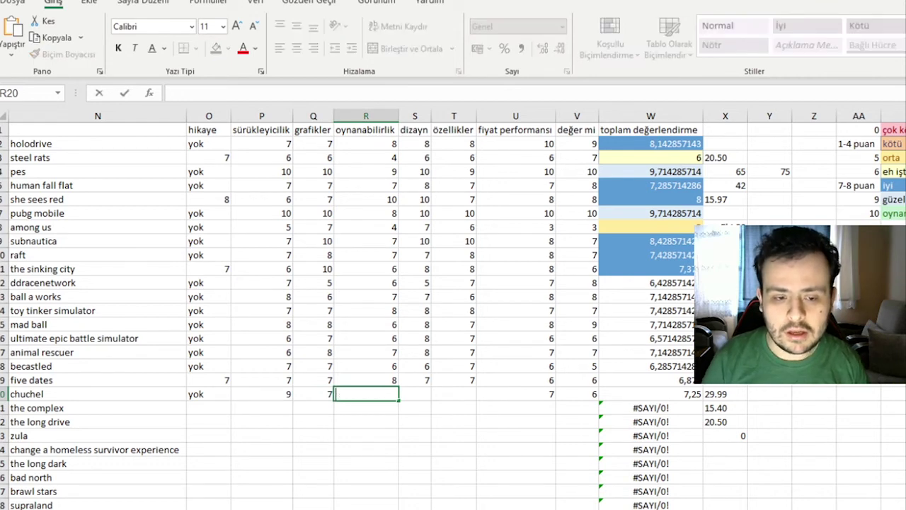
{"action": "type", "text": "10"}
{"action": "key", "text": "Tab"}
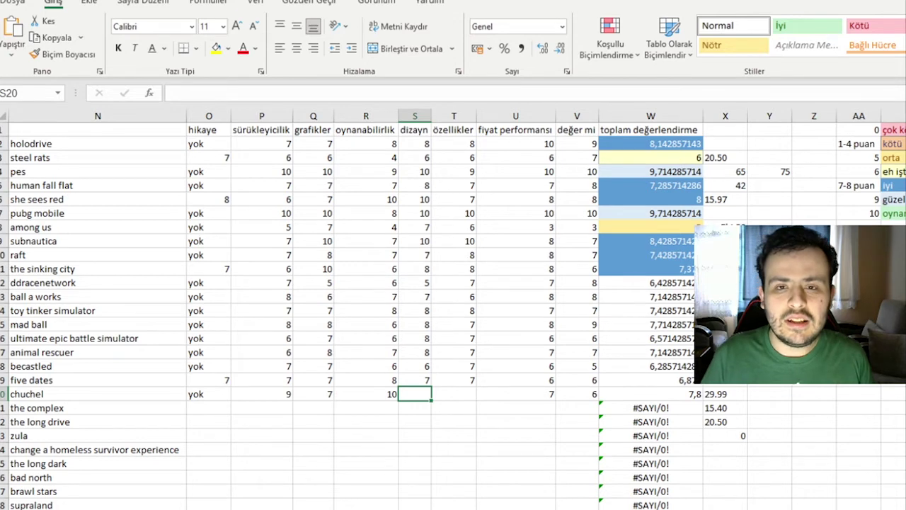
{"action": "type", "text": "7"}
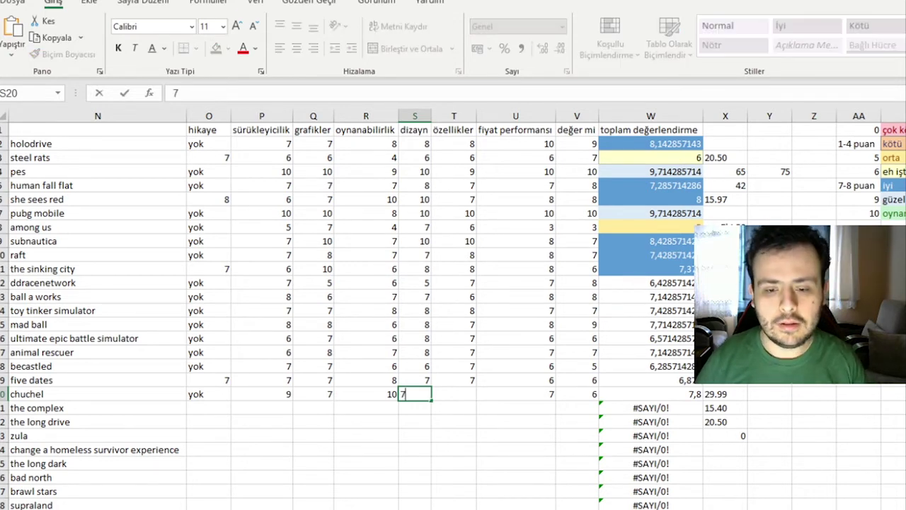
{"action": "key", "text": "Tab"}
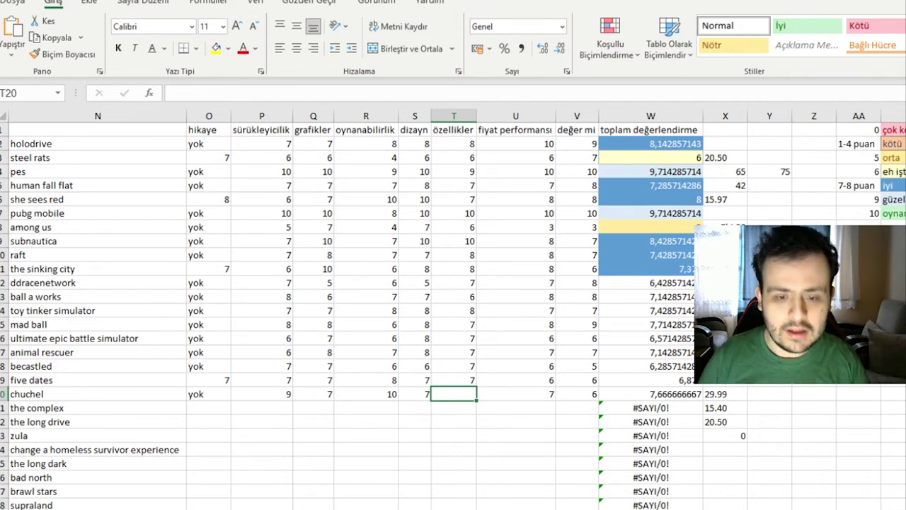
- Complete the chuchel row with a score of 8 for özellikler
{"action": "type", "text": "8"}
{"action": "key", "text": "Tab"}
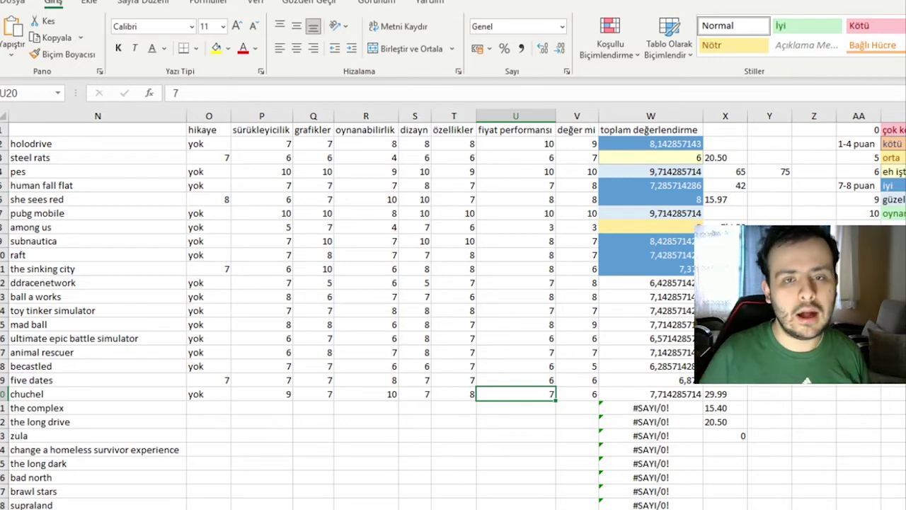
{"action": "key", "text": "Return"}
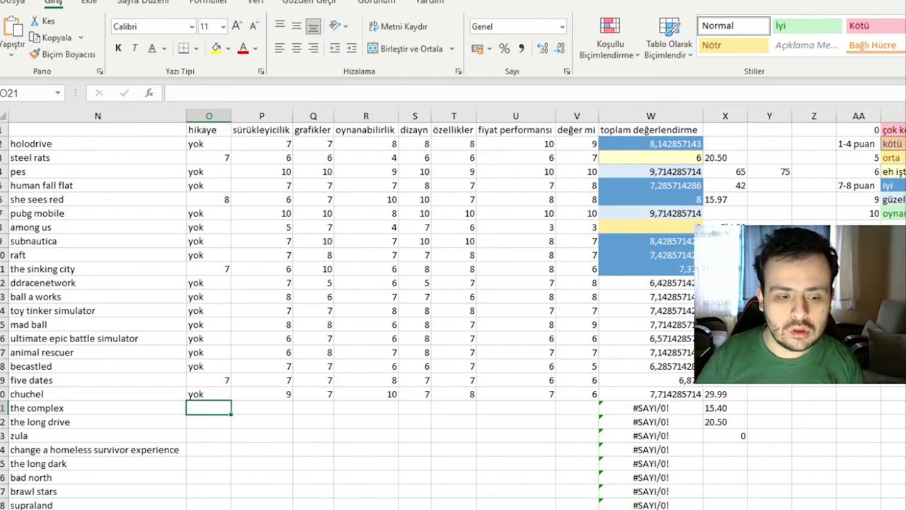
- In the row for the complex, enter 9 for hikaye, 9 for fiyat performansı and 8 for değer mi
{"action": "type", "text": "9"}
{"action": "key", "text": "Tab"}
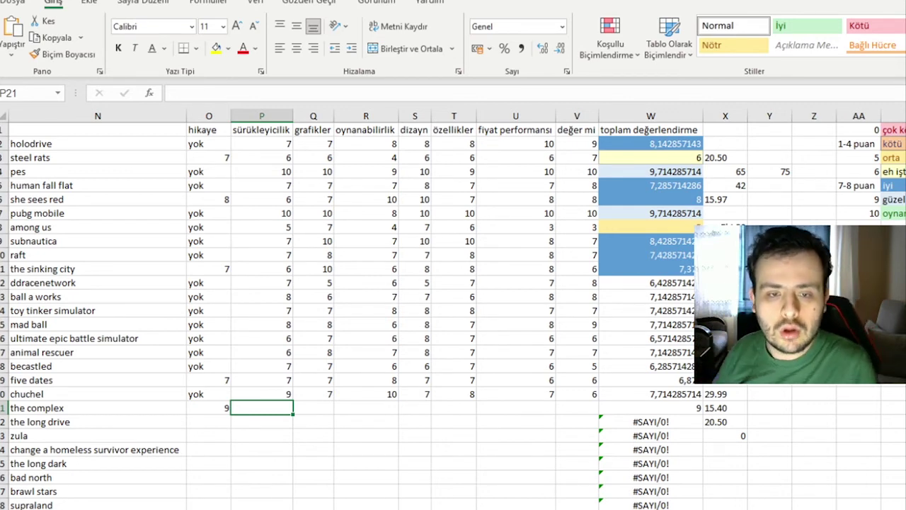
{"action": "key", "text": "Right"}
{"action": "key", "text": "Right"}
{"action": "key", "text": "Right"}
{"action": "key", "text": "Right"}
{"action": "key", "text": "Right"}
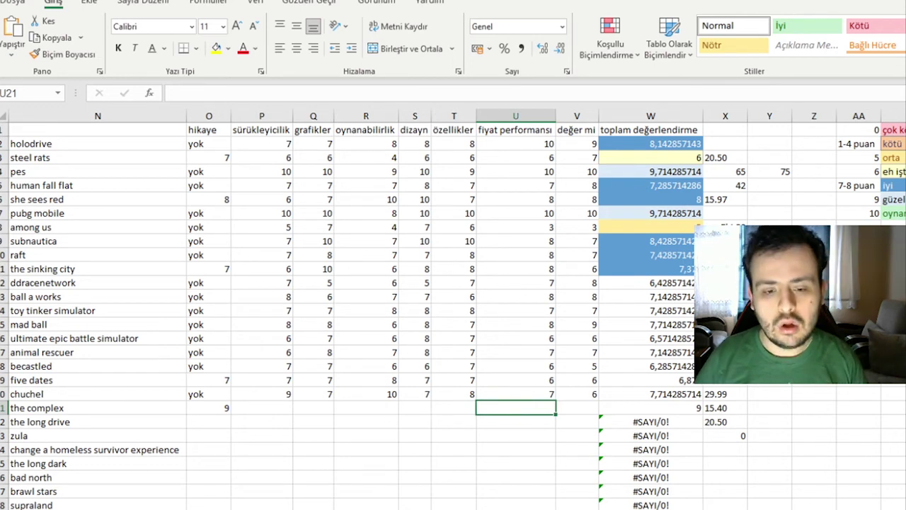
{"action": "type", "text": "9"}
{"action": "key", "text": "Right"}
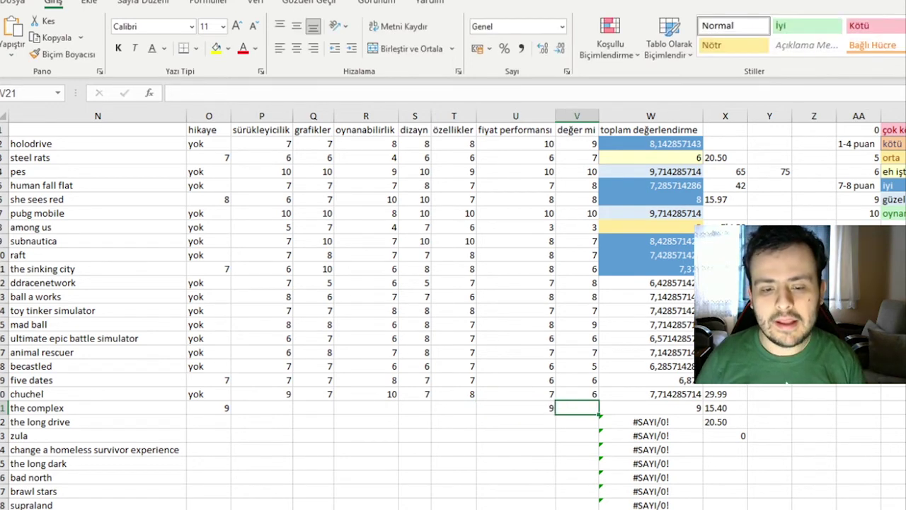
{"action": "type", "text": "8"}
- Rate the complex 9 for sürükleyicilik and 8 for grafikler
{"action": "key", "text": "Left"}
{"action": "key", "text": "Left"}
{"action": "key", "text": "Left"}
{"action": "key", "text": "Left"}
{"action": "key", "text": "Left"}
{"action": "key", "text": "Left"}
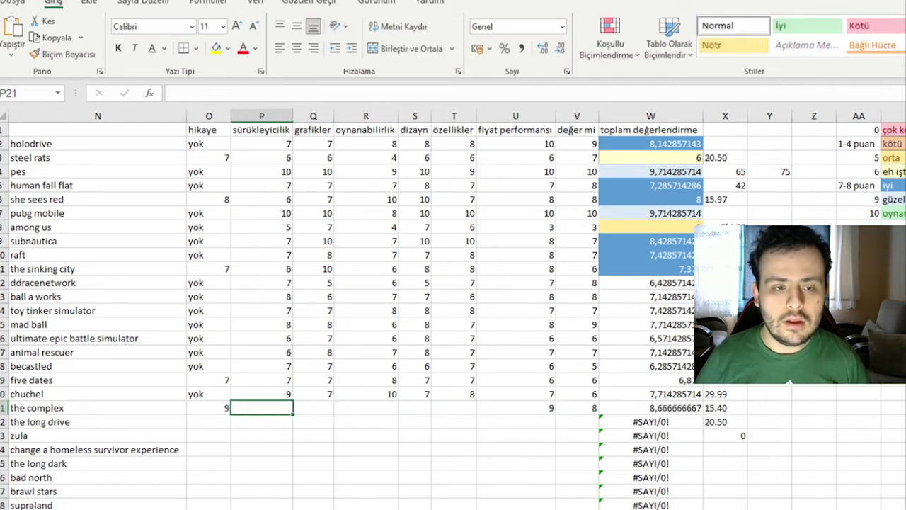
{"action": "type", "text": "9"}
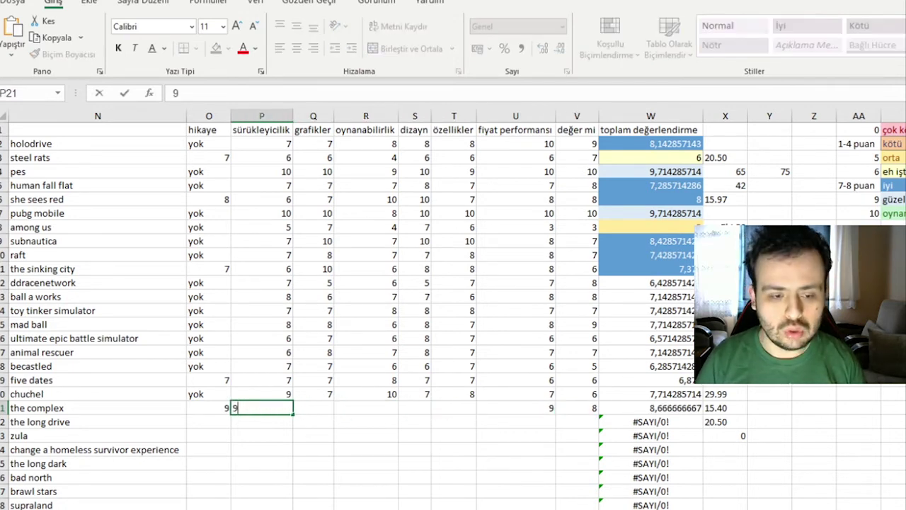
{"action": "key", "text": "Right"}
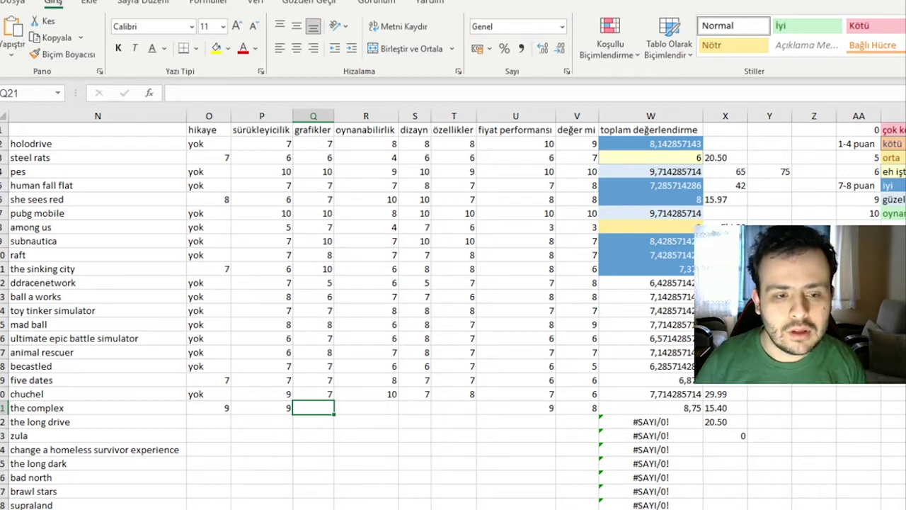
{"action": "type", "text": "8"}
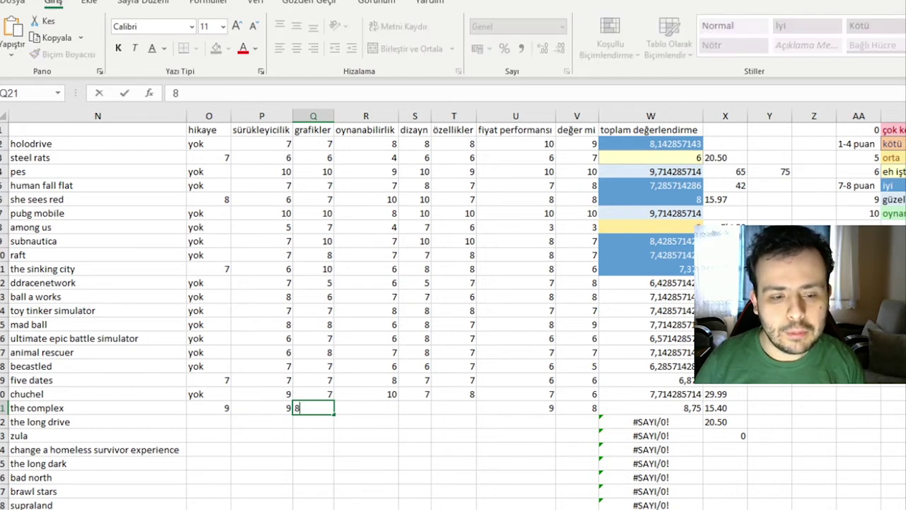
{"action": "key", "text": "Right"}
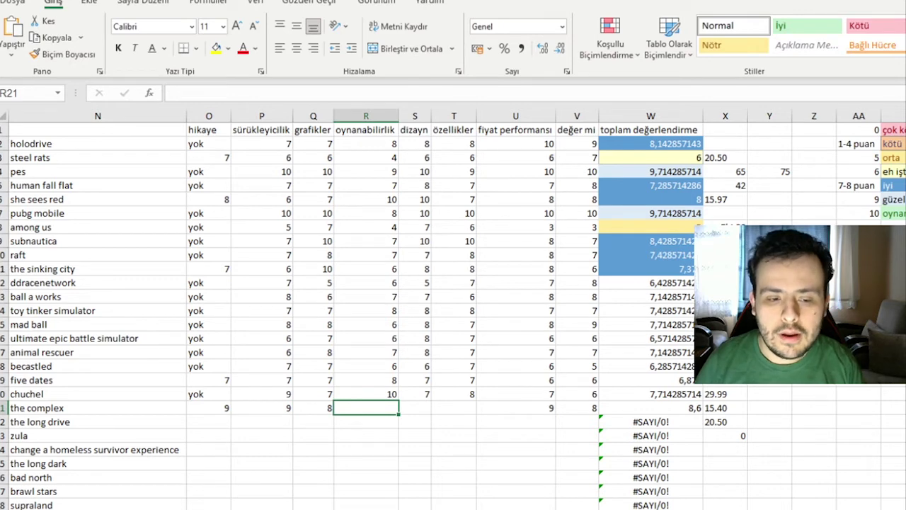
- Complete the scores of the complex with 10 for oynanabilirlik, 9 for dizayn and 8 for özellikler
{"action": "type", "text": "10"}
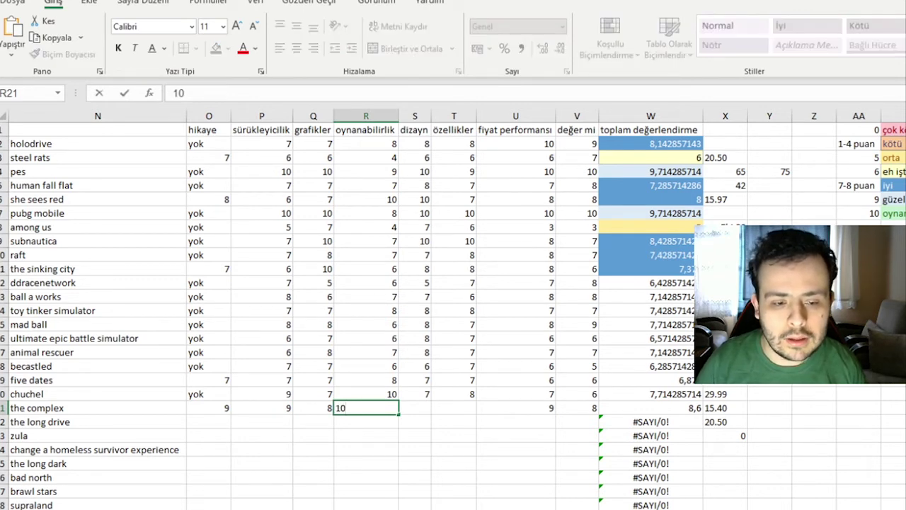
{"action": "key", "text": "Right"}
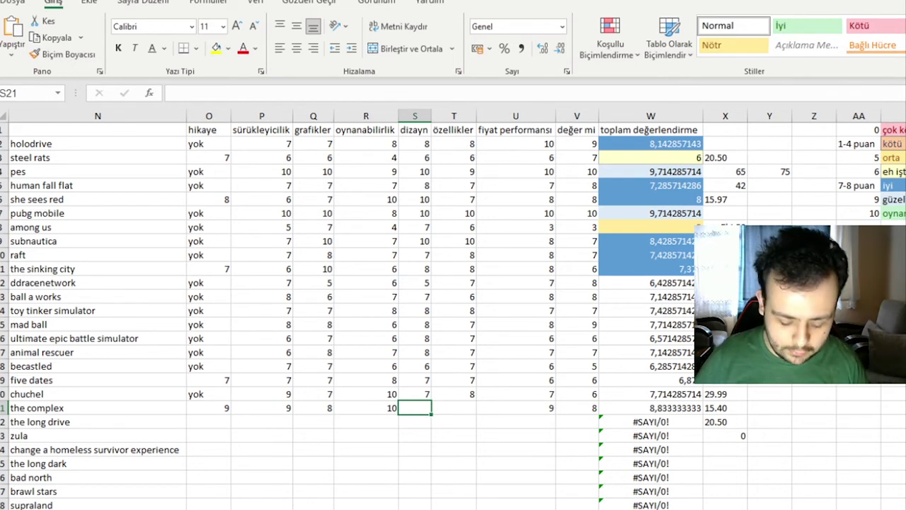
{"action": "type", "text": "8"}
{"action": "key", "text": "BackSpace"}
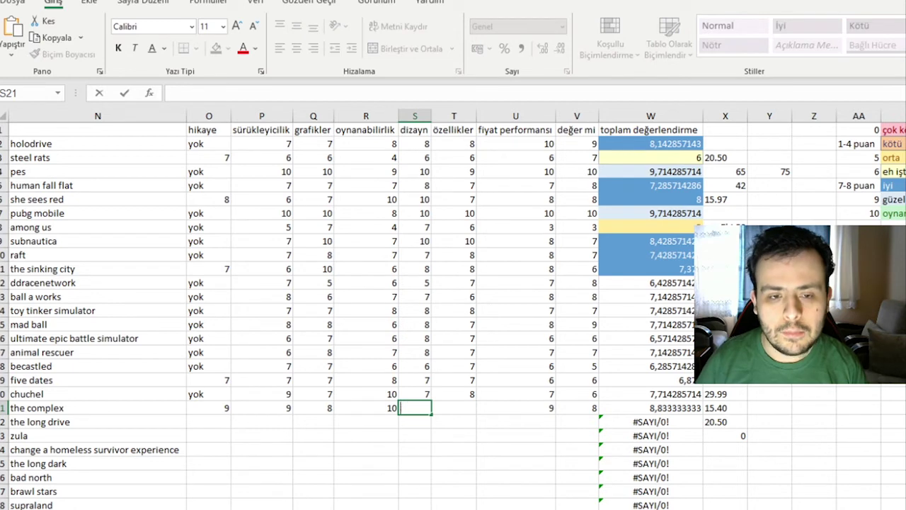
{"action": "type", "text": "9"}
{"action": "key", "text": "Right"}
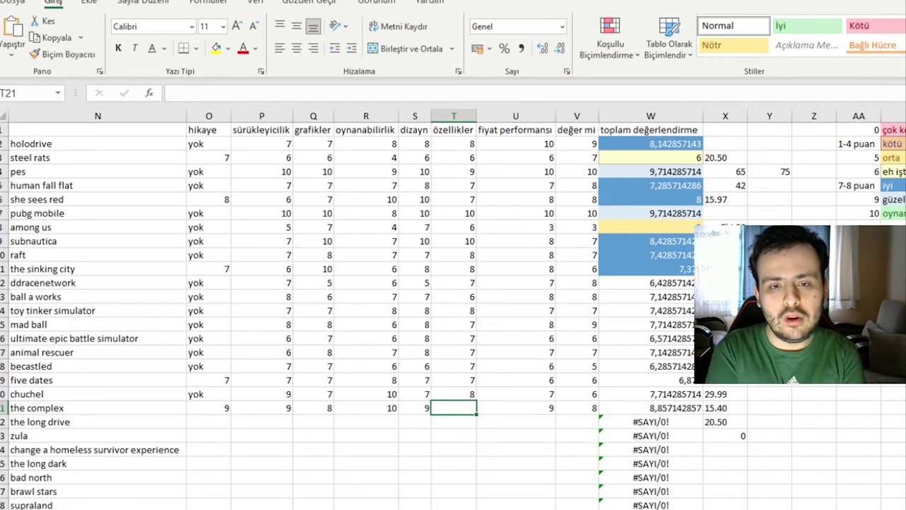
{"action": "type", "text": "8"}
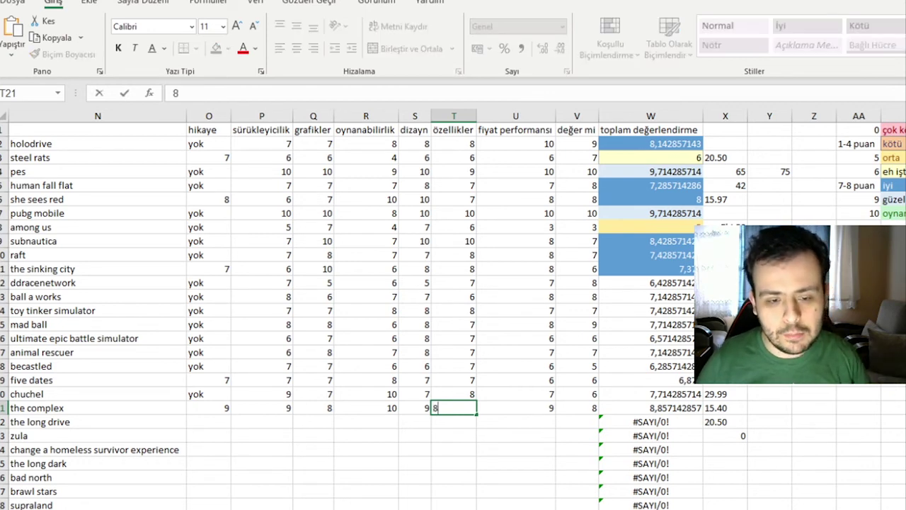
{"action": "key", "text": "Right"}
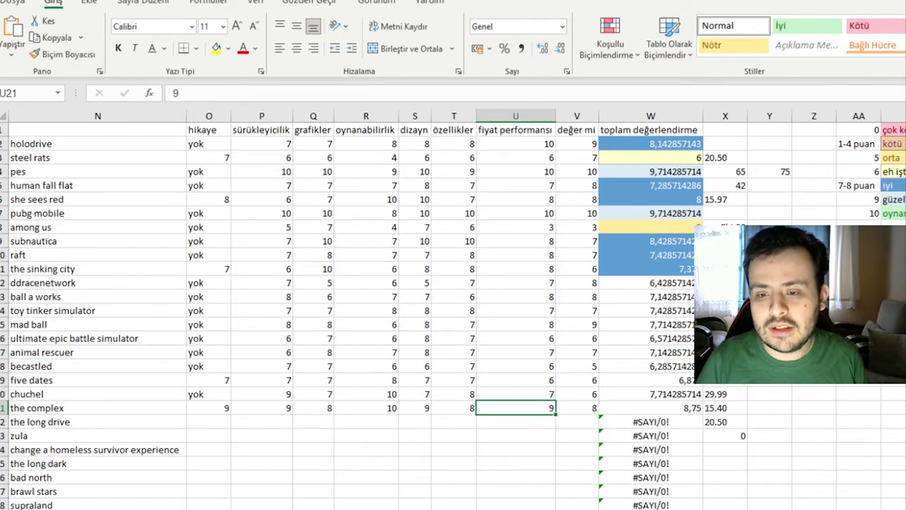
- In the row for the long drive, enter 7 for fiyat performansı and 6 for değer mi
{"action": "left_click", "coordinate": [209, 422]}
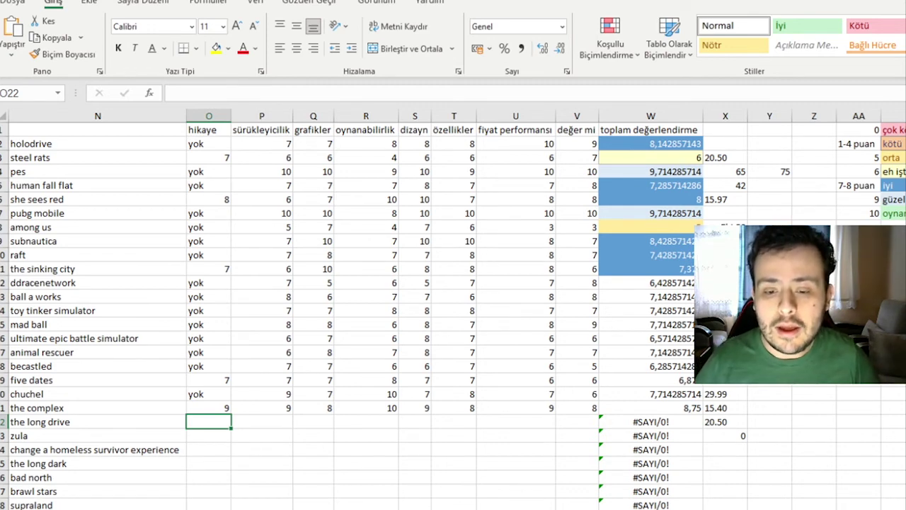
{"action": "key", "text": "Right"}
{"action": "key", "text": "Right"}
{"action": "key", "text": "Right"}
{"action": "key", "text": "Right"}
{"action": "key", "text": "Right"}
{"action": "key", "text": "Right"}
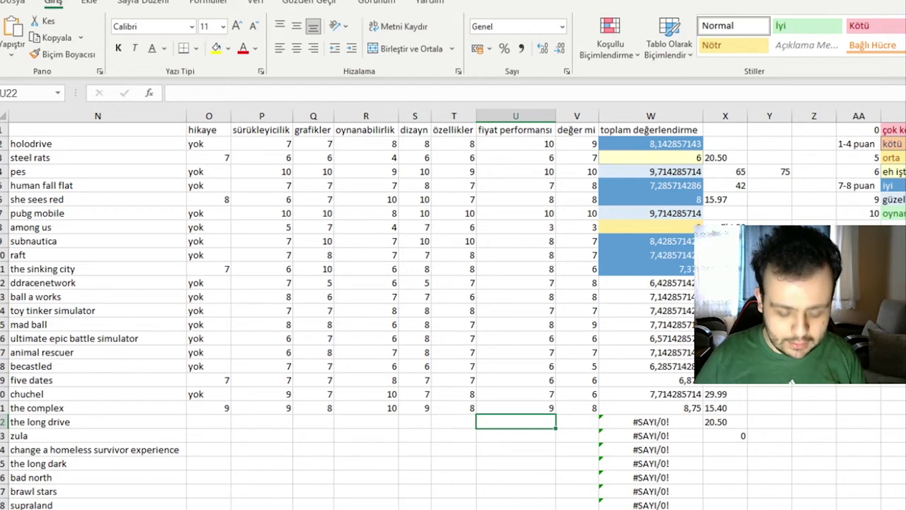
{"action": "type", "text": "7"}
{"action": "key", "text": "Right"}
{"action": "type", "text": "6"}
- Enter "yok" as the hikaye value of the long drive and rate its sürükleyicilik 6
{"action": "key", "text": "Left"}
{"action": "key", "text": "Left"}
{"action": "key", "text": "Left"}
{"action": "key", "text": "Left"}
{"action": "key", "text": "Left"}
{"action": "key", "text": "Left"}
{"action": "key", "text": "Left"}
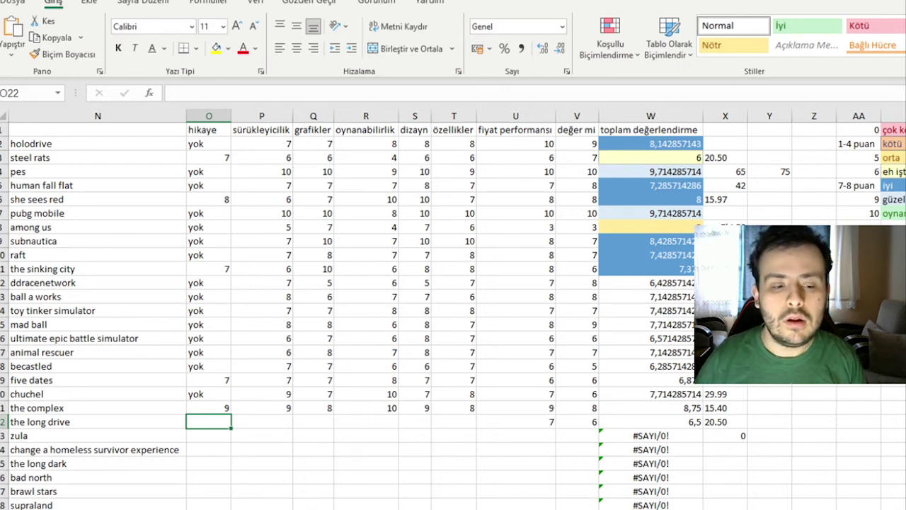
{"action": "type", "text": "yok"}
{"action": "key", "text": "Right"}
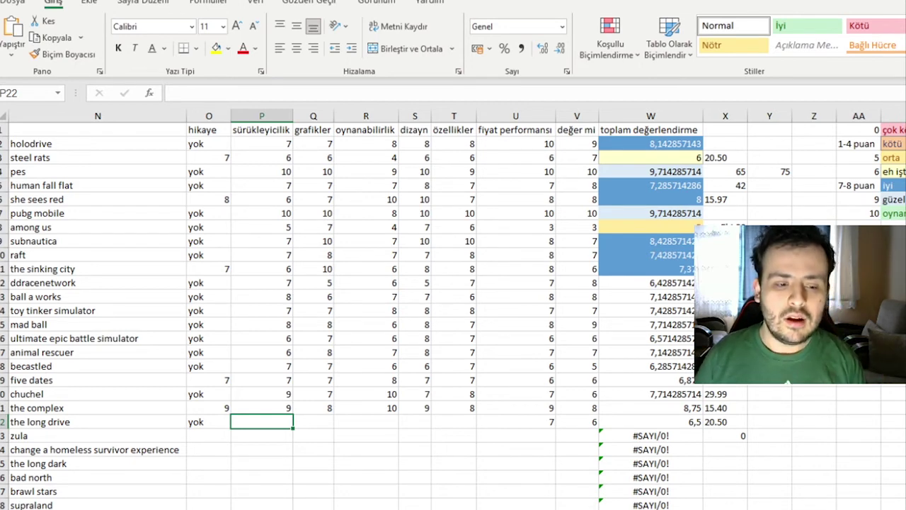
{"action": "type", "text": "6"}
{"action": "key", "text": "Right"}
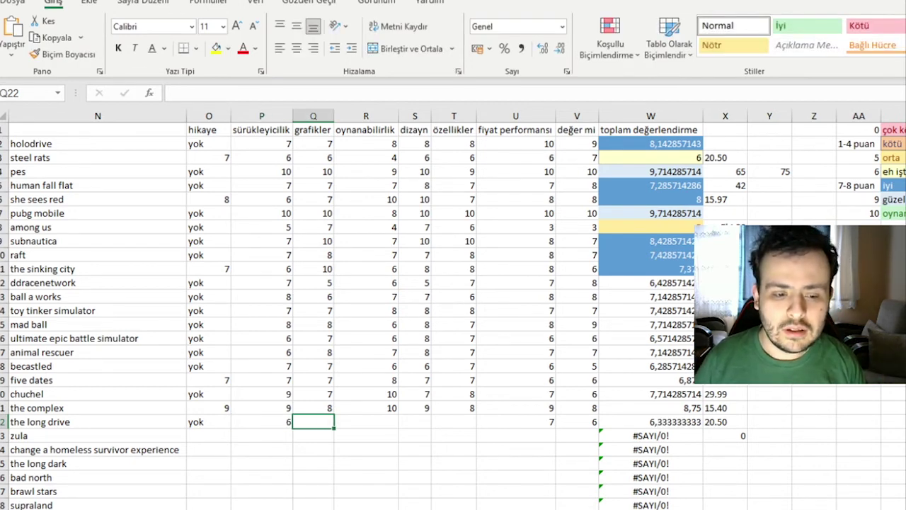
- Give the long drive a score of 7 for both grafikler and oynanabilirlik
{"action": "type", "text": "7"}
{"action": "key", "text": "Right"}
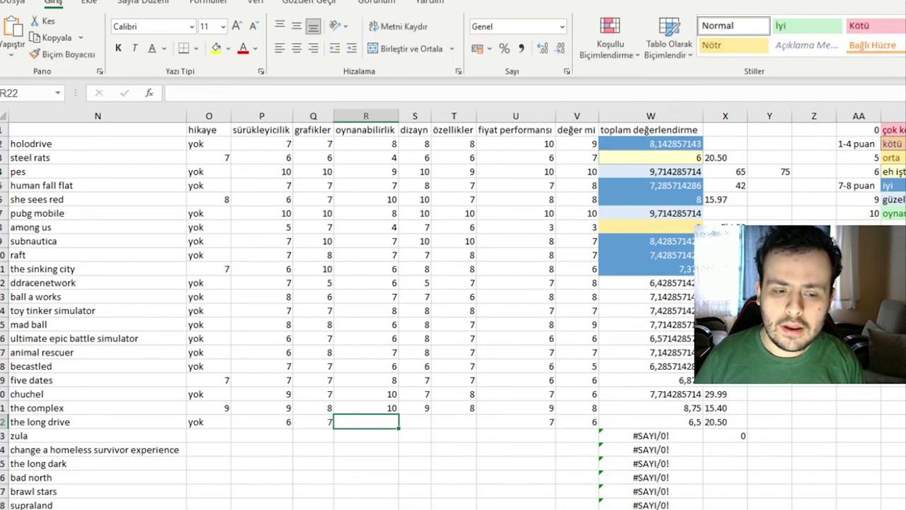
{"action": "type", "text": "7"}
{"action": "key", "text": "Right"}
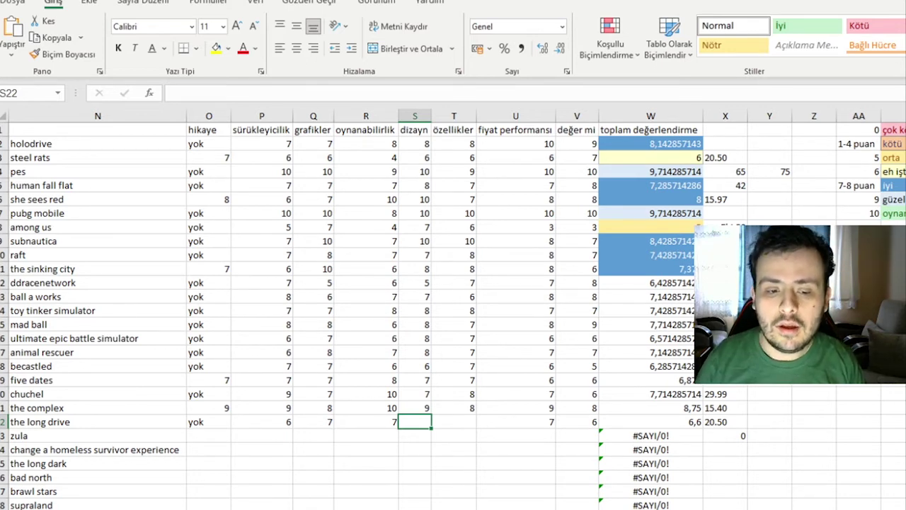
- Complete the scores of the long drive with 6 for both dizayn and özellikler
{"action": "type", "text": "6"}
{"action": "key", "text": "Tab"}
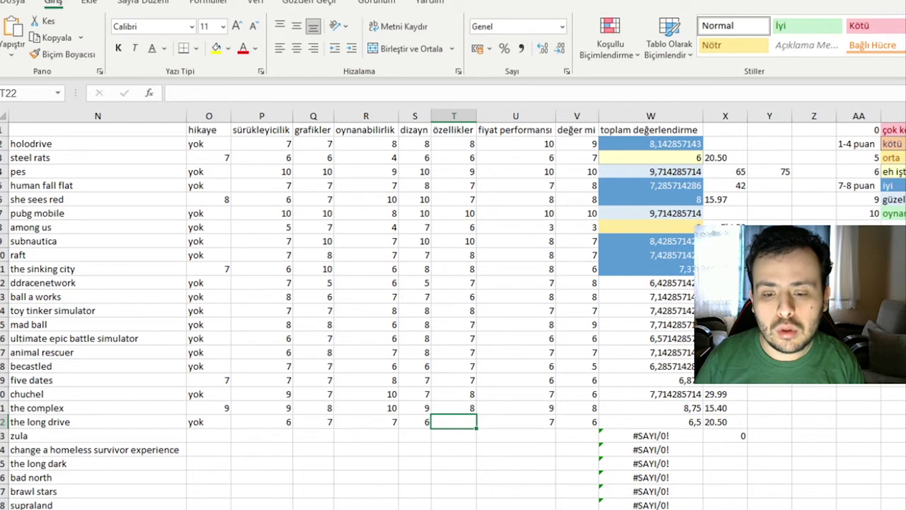
{"action": "type", "text": "6"}
{"action": "key", "text": "Tab"}
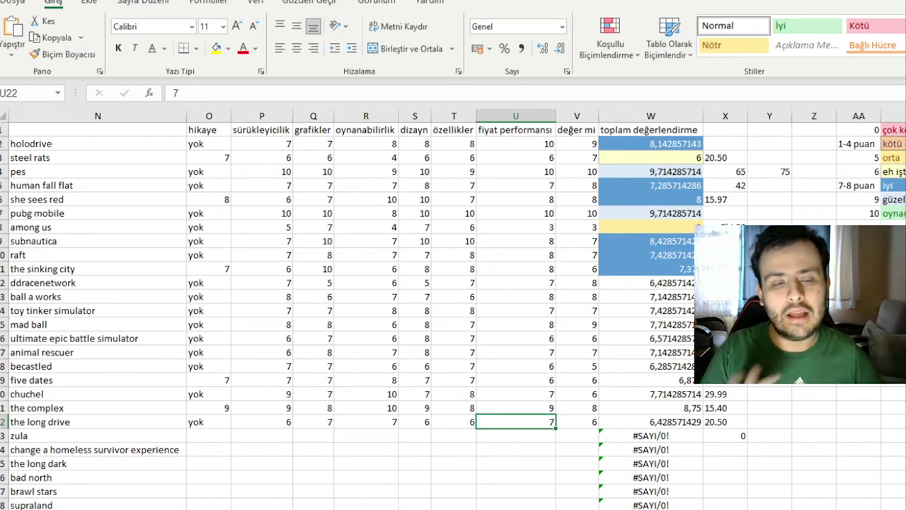
{"action": "key", "text": "Return"}
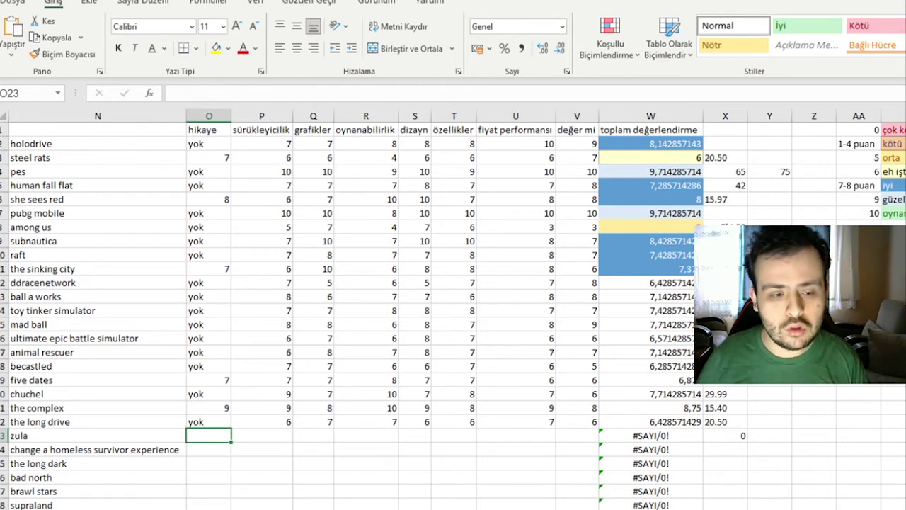
- In the zula row, enter "yok" for hikaye and 8 for both fiyat performansı and değer mi
{"action": "type", "text": "yok"}
{"action": "key", "text": "Tab"}
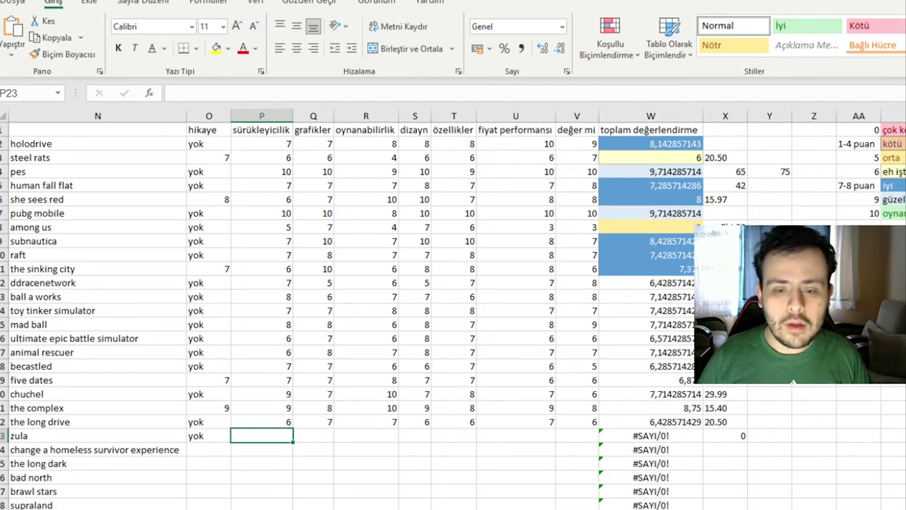
{"action": "key", "text": "Tab"}
{"action": "key", "text": "Tab"}
{"action": "key", "text": "Tab"}
{"action": "key", "text": "Tab"}
{"action": "key", "text": "Tab"}
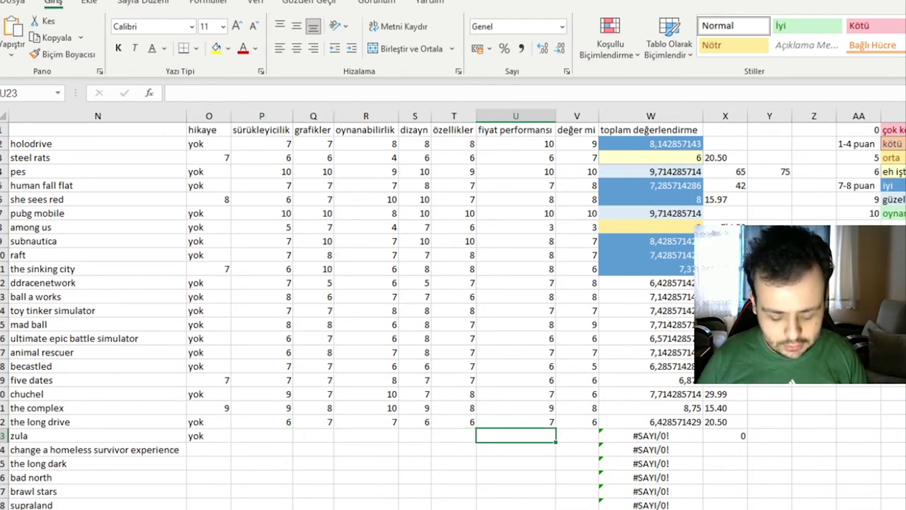
{"action": "type", "text": "8"}
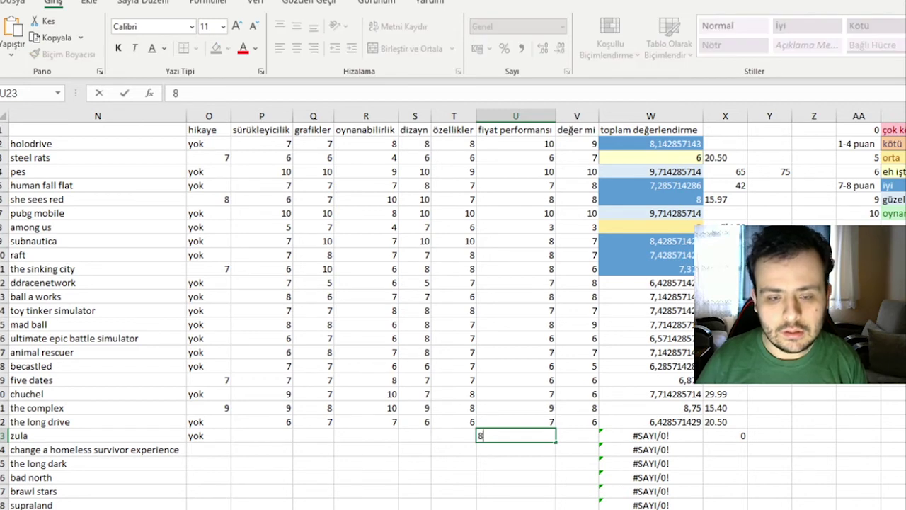
{"action": "key", "text": "Tab"}
{"action": "type", "text": "8"}
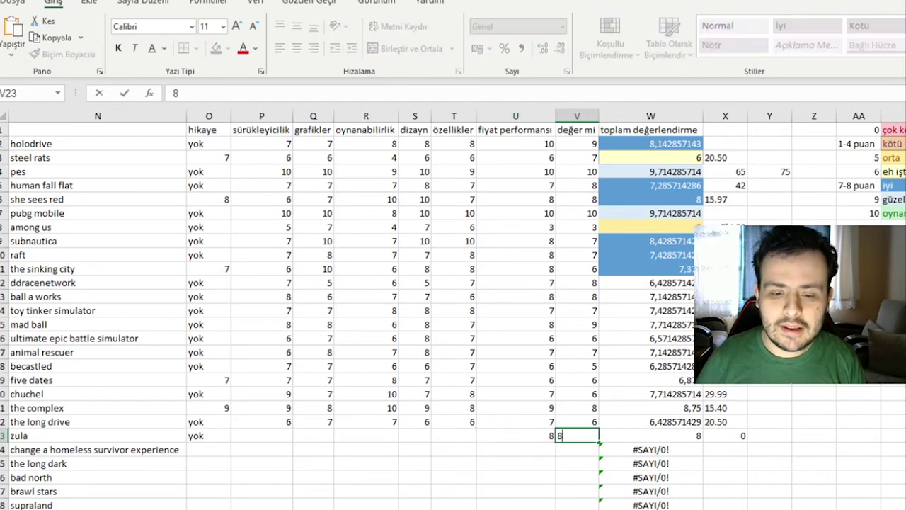
- In the zula row, enter 8 for sürükleyicilik and 7 for grafikler
{"action": "key", "text": "Left"}
{"action": "key", "text": "Left"}
{"action": "key", "text": "Left"}
{"action": "key", "text": "Left"}
{"action": "key", "text": "Left"}
{"action": "key", "text": "Left"}
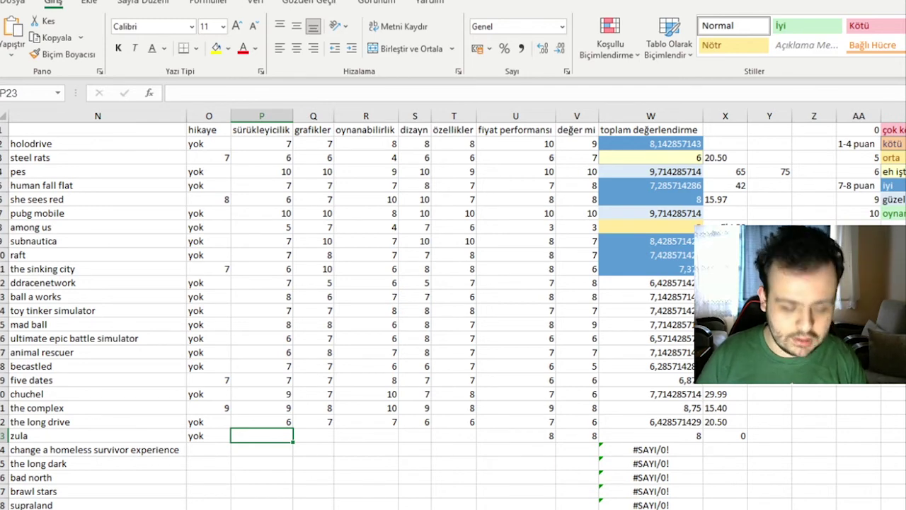
{"action": "type", "text": "8"}
{"action": "key", "text": "Tab"}
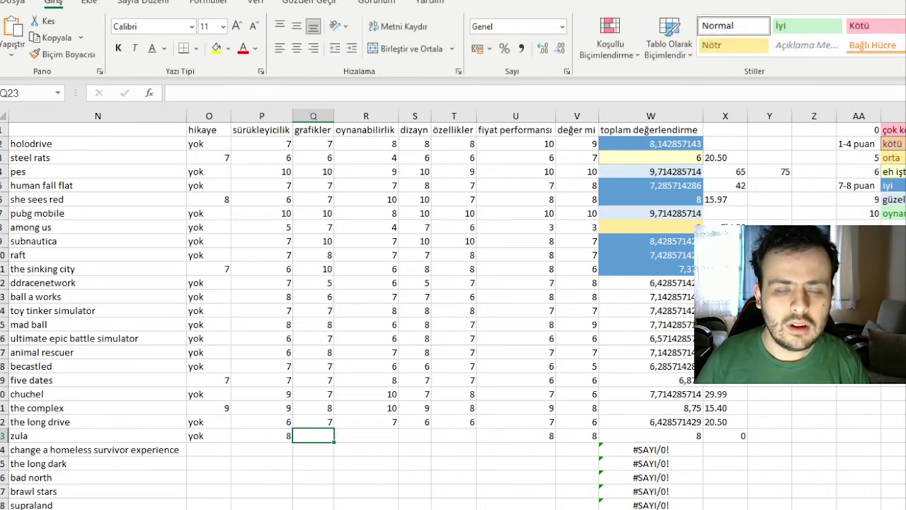
{"action": "type", "text": "7"}
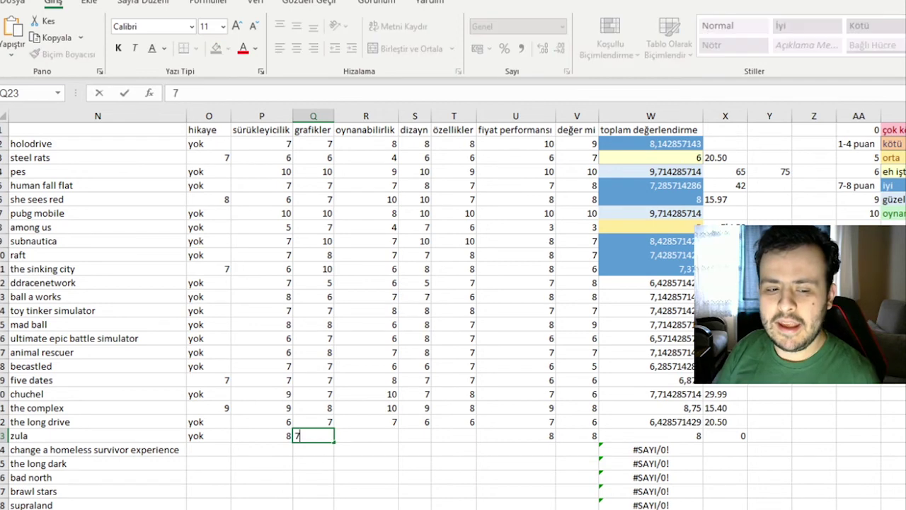
{"action": "key", "text": "Tab"}
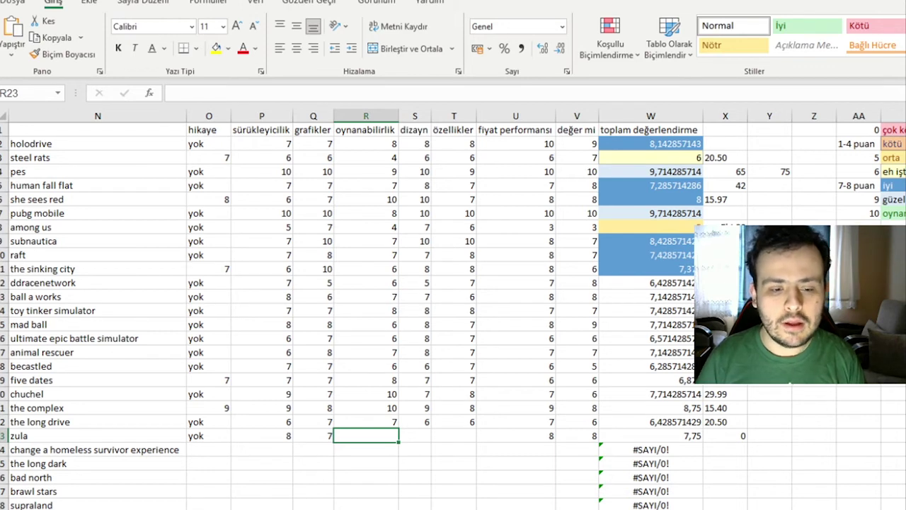
- Enter 10 as the oynanabilirlik score of zula
{"action": "type", "text": "10"}
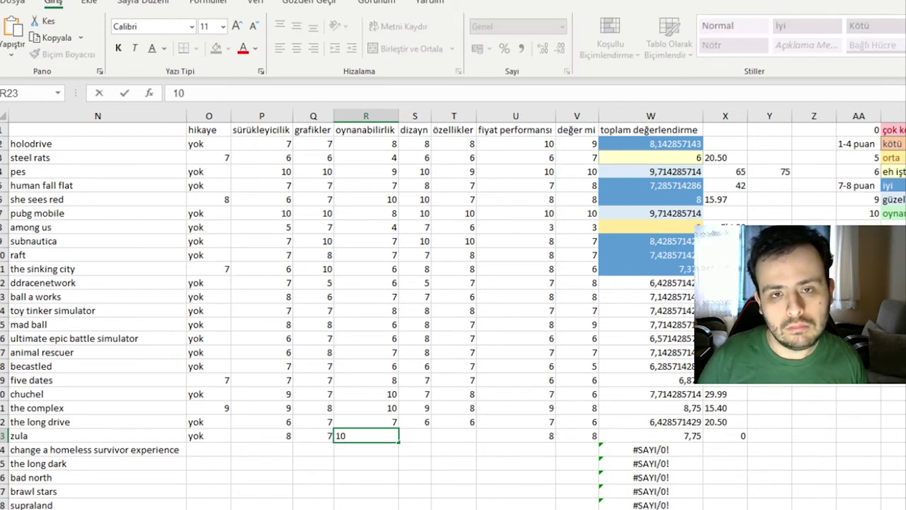
{"action": "key", "text": "Tab"}
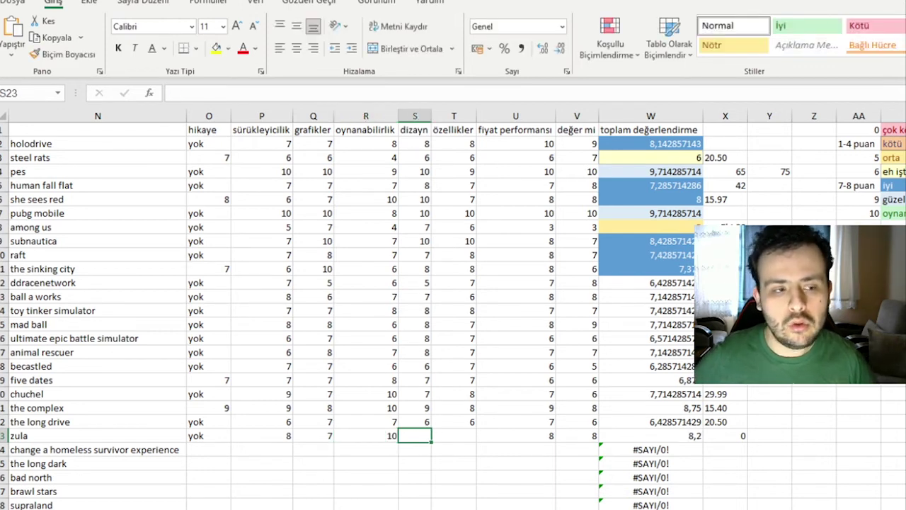
- Compare zula's oynanabilirlik score with the oynanabilirlik scores of the games listed above it
{"action": "key", "text": "Left"}
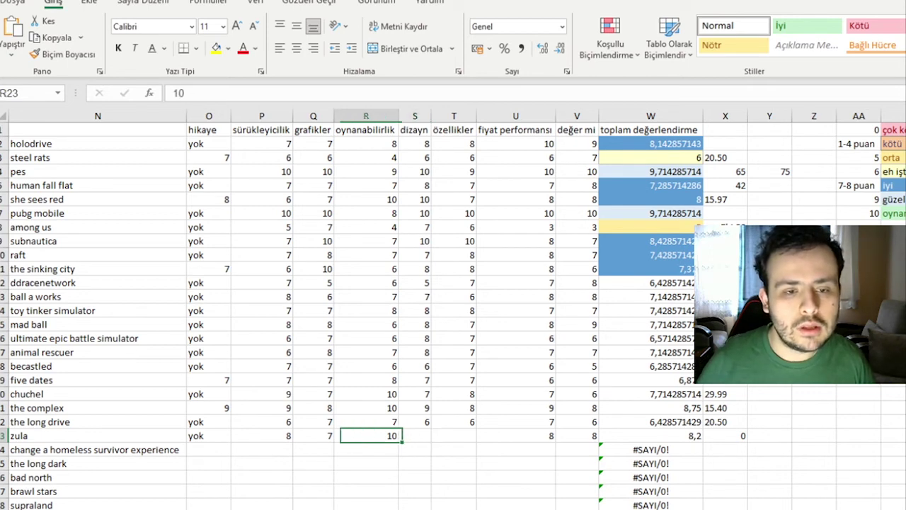
{"action": "key", "text": "Up"}
{"action": "key", "text": "Up"}
{"action": "key", "text": "Up"}
{"action": "key", "text": "Up"}
{"action": "key", "text": "Up"}
{"action": "key", "text": "Up"}
{"action": "key", "text": "Up"}
{"action": "key", "text": "Up"}
{"action": "key", "text": "Up"}
{"action": "key", "text": "Up"}
{"action": "key", "text": "Up"}
{"action": "key", "text": "Up"}
{"action": "key", "text": "Up"}
{"action": "key", "text": "Up"}
{"action": "key", "text": "Up"}
{"action": "key", "text": "Up"}
{"action": "key", "text": "Up"}
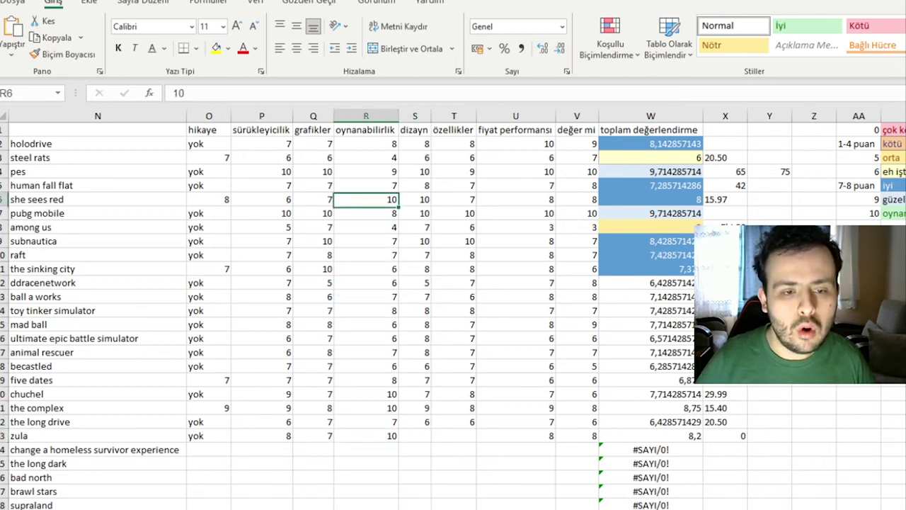
{"action": "key", "text": "Down"}
{"action": "key", "text": "Down"}
{"action": "key", "text": "Down"}
{"action": "key", "text": "Down"}
{"action": "key", "text": "Down"}
{"action": "key", "text": "Down"}
{"action": "key", "text": "Down"}
{"action": "key", "text": "Down"}
{"action": "key", "text": "Down"}
{"action": "key", "text": "Down"}
{"action": "key", "text": "Down"}
{"action": "key", "text": "Down"}
{"action": "key", "text": "Down"}
{"action": "key", "text": "Down"}
{"action": "key", "text": "Down"}
{"action": "key", "text": "Down"}
{"action": "key", "text": "Down"}
{"action": "key", "text": "Down"}
{"action": "key", "text": "Down"}
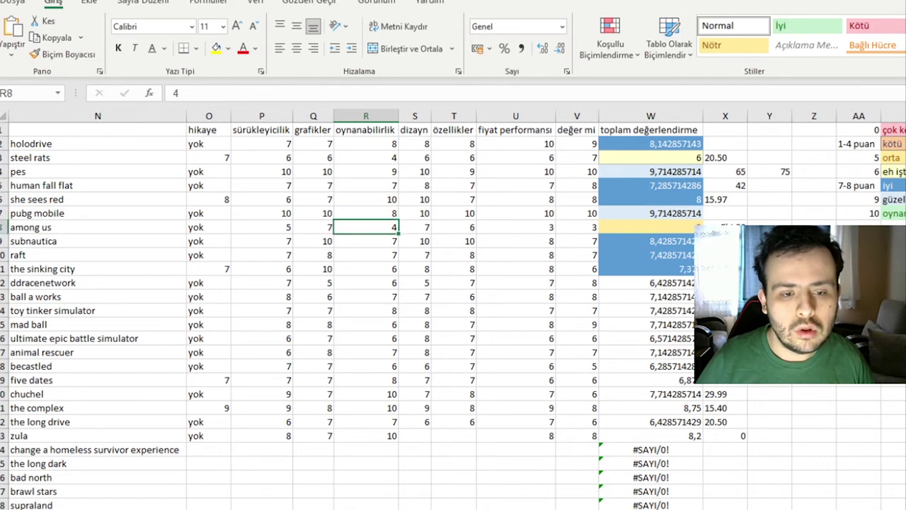
{"action": "key", "text": "Up"}
{"action": "key", "text": "Up"}
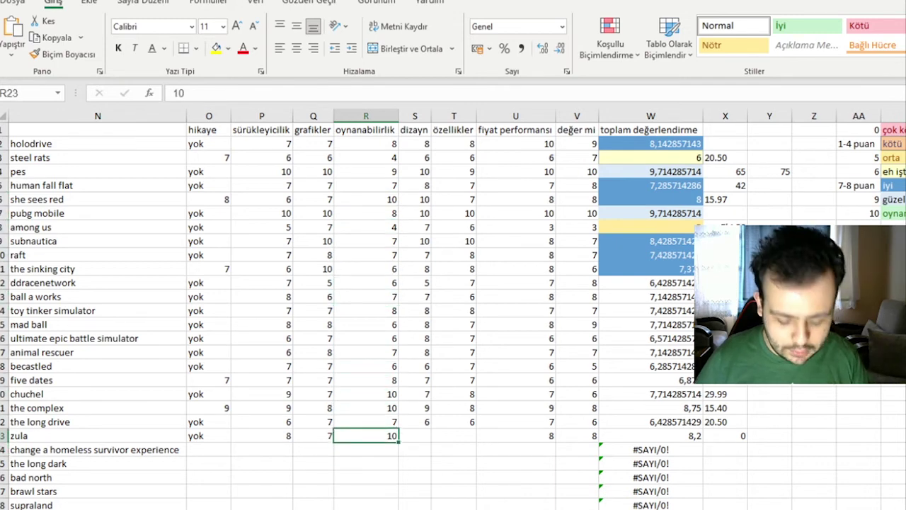
- Set zula's oynanabilirlik score to 8 and give it 7 for both dizayn and özellikler
{"action": "type", "text": "8"}
{"action": "key", "text": "Tab"}
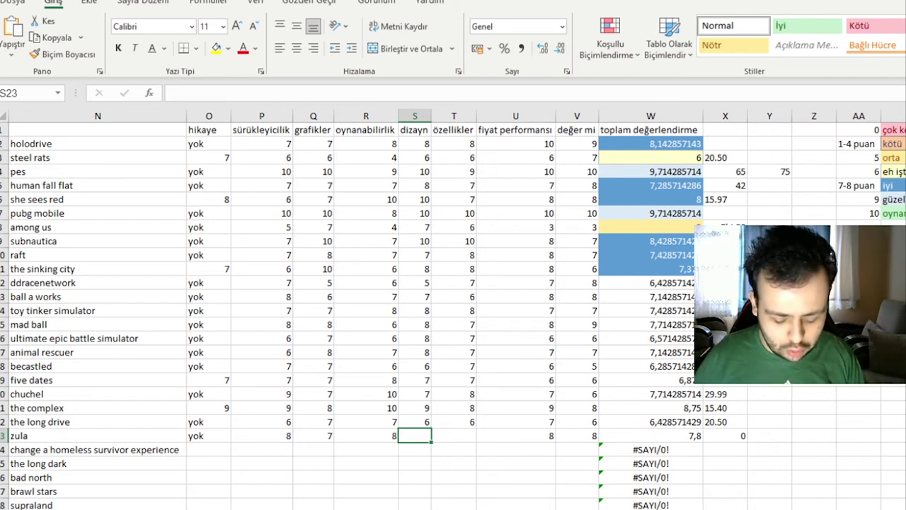
{"action": "type", "text": "7"}
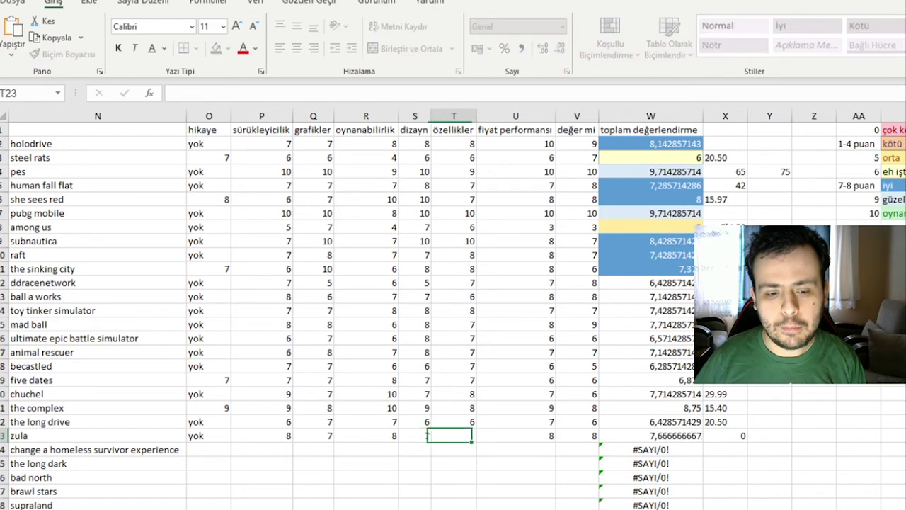
{"action": "key", "text": "Tab"}
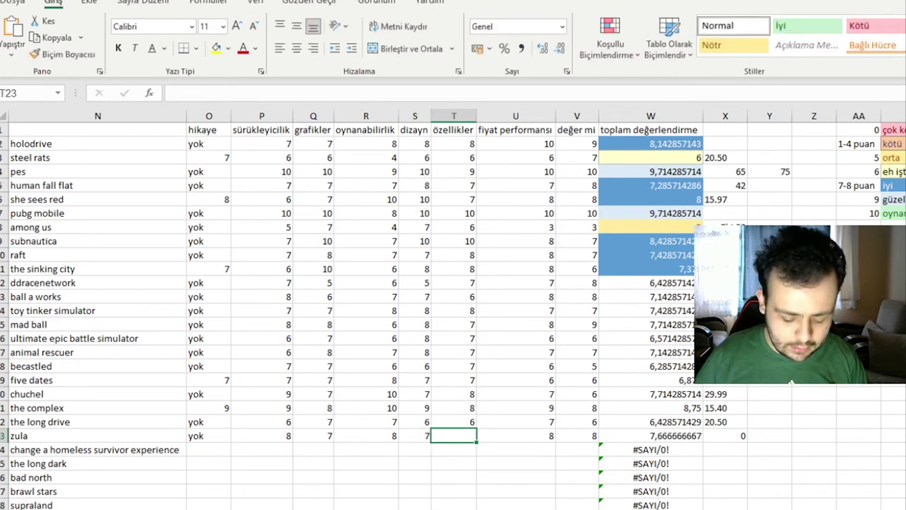
{"action": "type", "text": "7"}
{"action": "key", "text": "Return"}
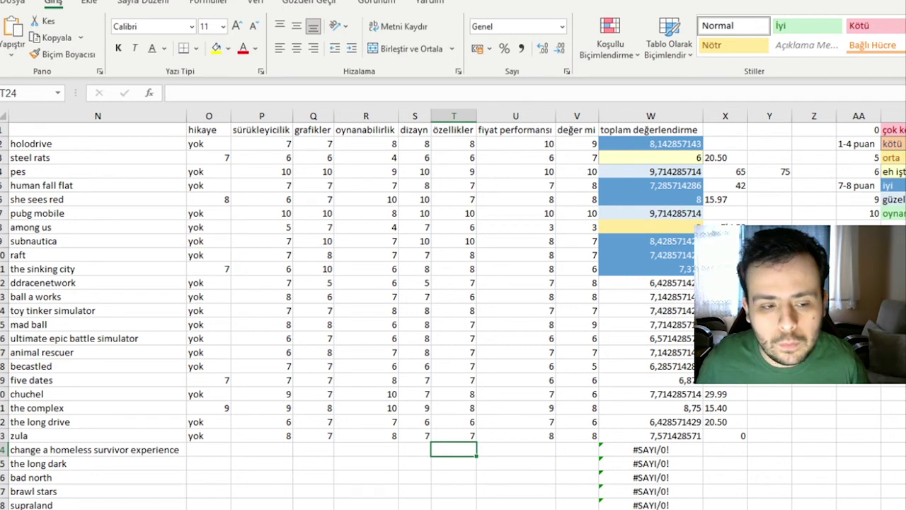
- Review the toplam değerlendirme scores of the rated games, going from the newest entries up to steel rats
{"action": "key", "text": "Right"}
{"action": "key", "text": "Right"}
{"action": "key", "text": "Right"}
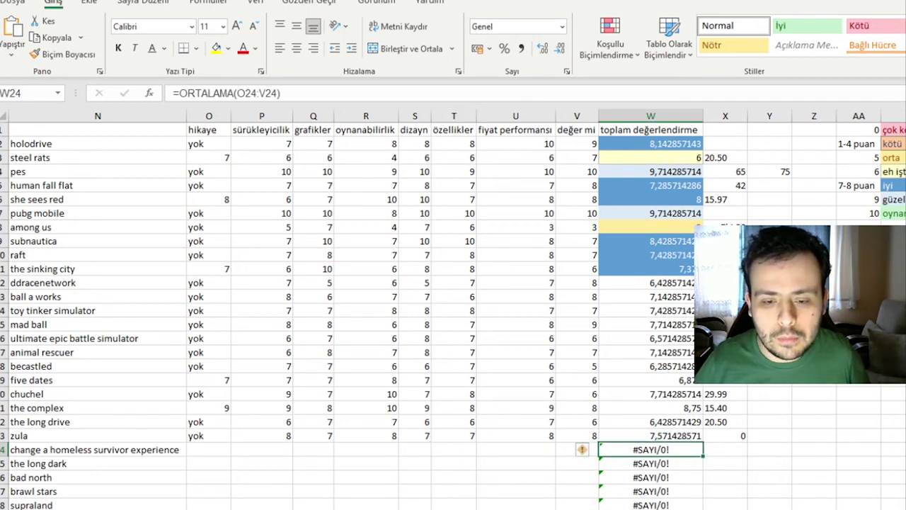
{"action": "key", "text": "Left"}
{"action": "key", "text": "Up"}
{"action": "key", "text": "Up"}
{"action": "key", "text": "Up"}
{"action": "key", "text": "Up"}
{"action": "key", "text": "Up"}
{"action": "key", "text": "Right"}
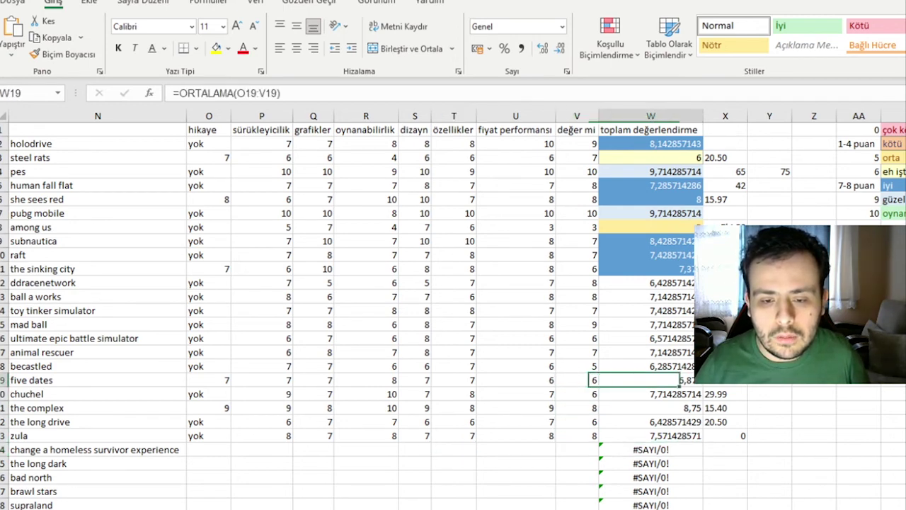
{"action": "key", "text": "Up"}
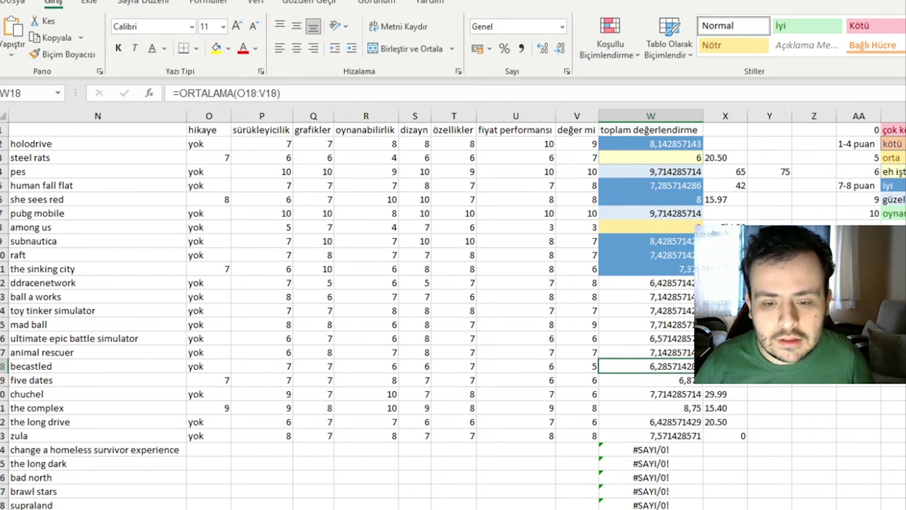
{"action": "key", "text": "Up"}
{"action": "key", "text": "Up"}
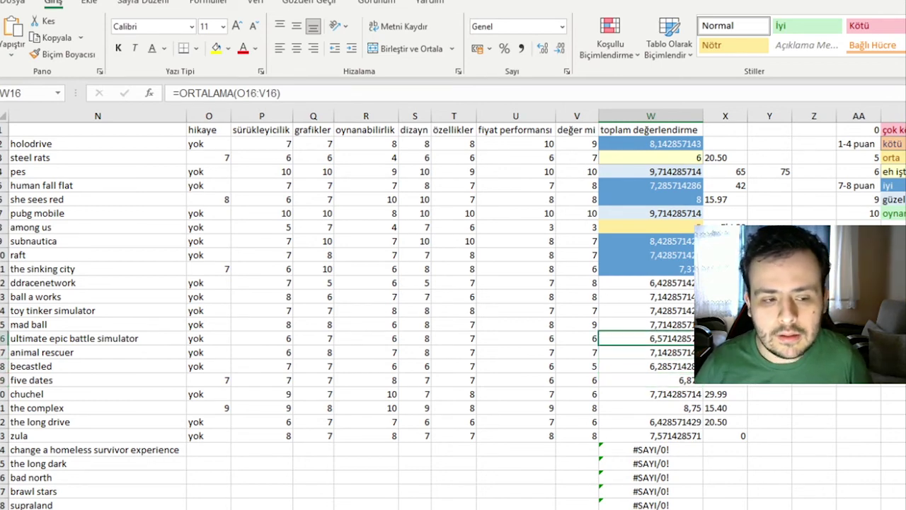
{"action": "key", "text": "Up"}
{"action": "key", "text": "Up"}
{"action": "key", "text": "Up"}
{"action": "key", "text": "Up"}
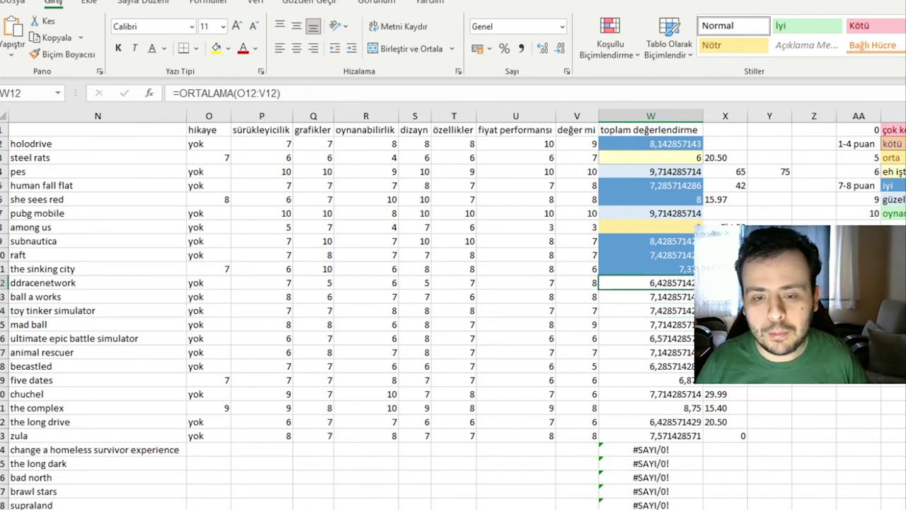
{"action": "key", "text": "Up"}
{"action": "key", "text": "Up"}
{"action": "key", "text": "Up"}
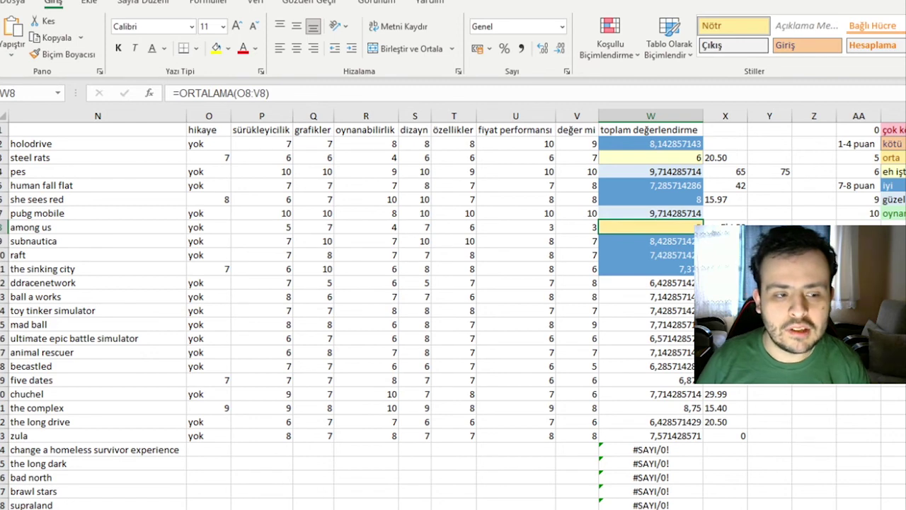
{"action": "left_click", "coordinate": [650, 213]}
{"action": "key", "text": "Up"}
{"action": "key", "text": "Up"}
{"action": "key", "text": "Up"}
{"action": "key", "text": "Up"}
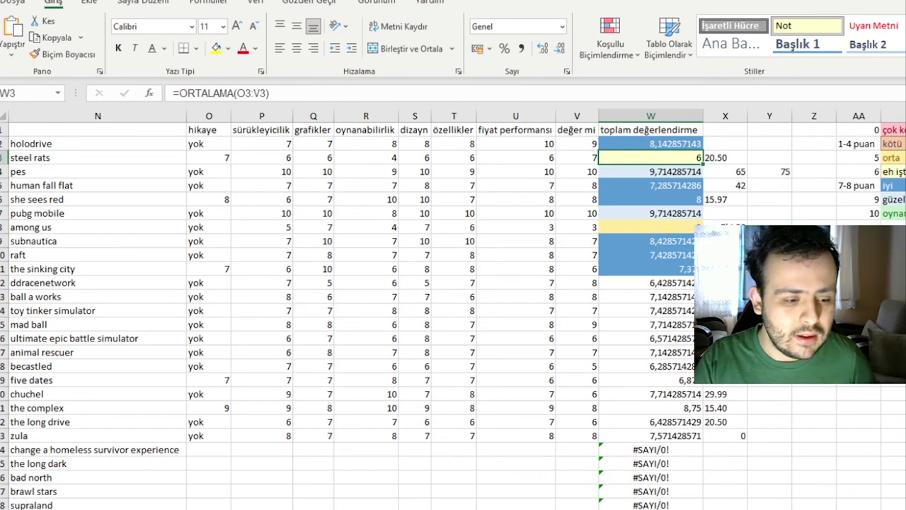
- Look through the still unrated games from change a homeless survivor experience to erzurum and return to the first of them
{"action": "left_click", "coordinate": [214, 449]}
{"action": "scroll", "coordinate": [223, 445], "scroll_direction": "down", "scroll_amount": 1}
{"action": "scroll", "coordinate": [223, 446], "scroll_direction": "down", "scroll_amount": 3}
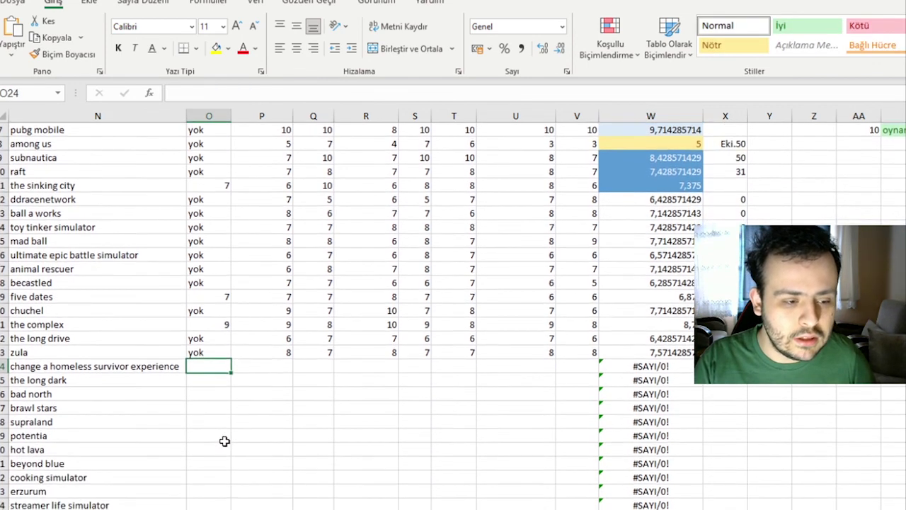
{"action": "key", "text": "Down"}
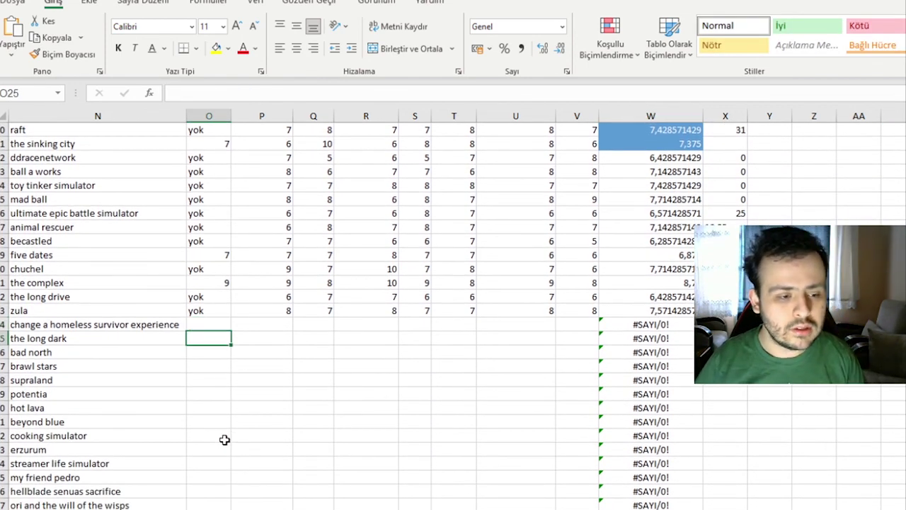
{"action": "key", "text": "Down"}
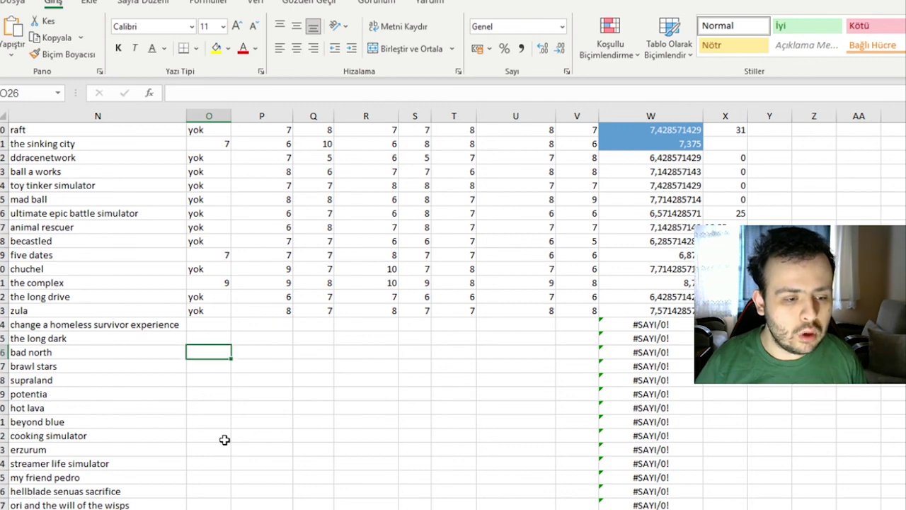
{"action": "key", "text": "Down"}
{"action": "key", "text": "Down"}
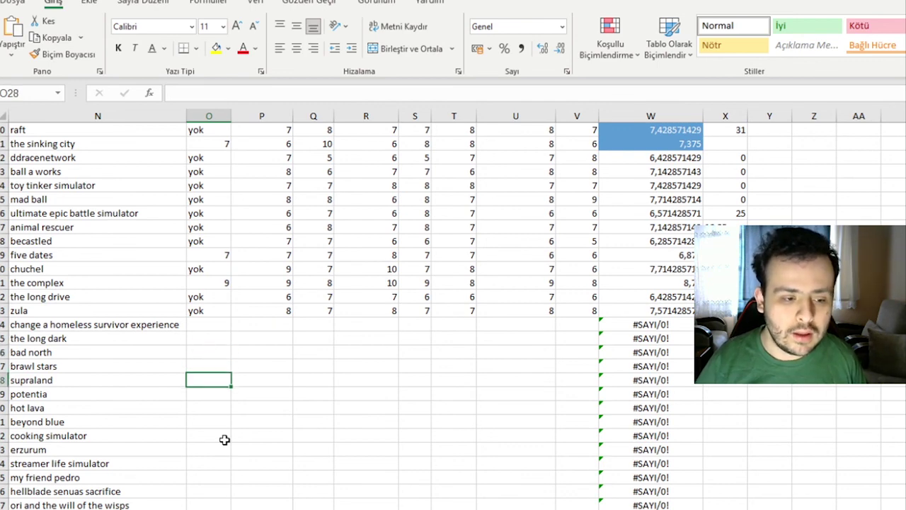
{"action": "key", "text": "Down"}
{"action": "key", "text": "Down"}
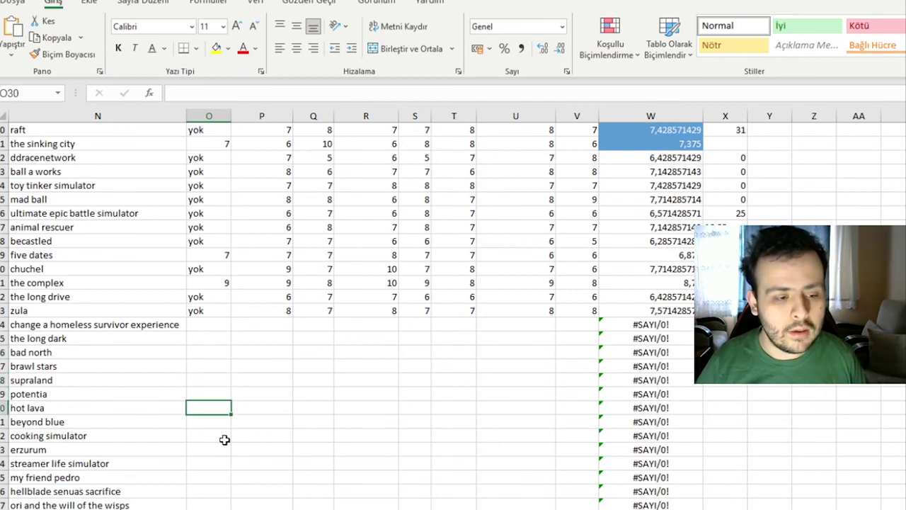
{"action": "key", "text": "Down"}
{"action": "key", "text": "Down"}
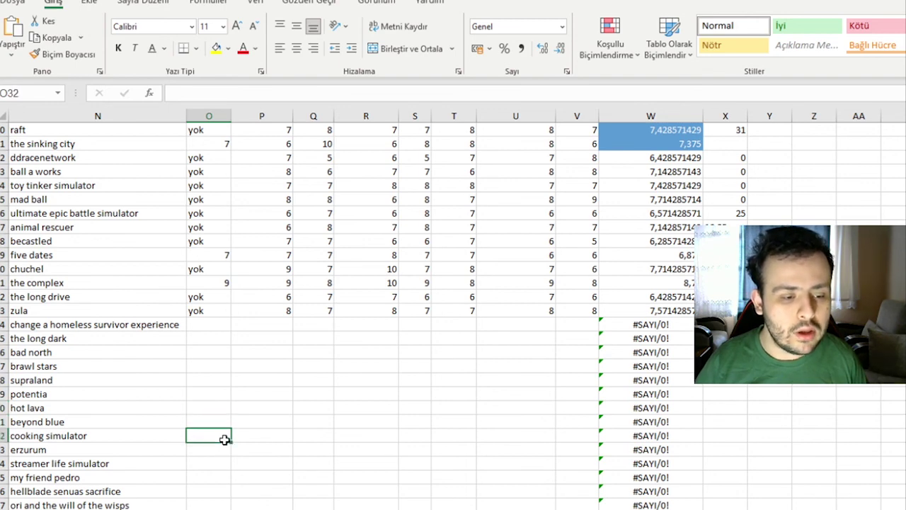
{"action": "key", "text": "Down"}
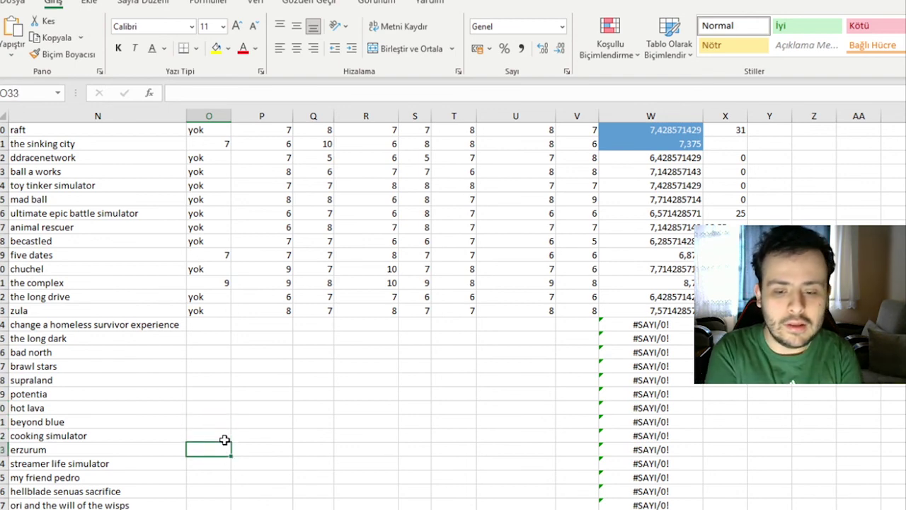
{"action": "key", "text": "Up"}
{"action": "key", "text": "Up"}
{"action": "key", "text": "Up"}
{"action": "key", "text": "Up"}
{"action": "key", "text": "Up"}
{"action": "key", "text": "Up"}
{"action": "key", "text": "Up"}
{"action": "key", "text": "Up"}
{"action": "key", "text": "Up"}
{"action": "key", "text": "Up"}
{"action": "key", "text": "Up"}
{"action": "key", "text": "Up"}
{"action": "key", "text": "Up"}
{"action": "key", "text": "Up"}
{"action": "key", "text": "Up"}
{"action": "key", "text": "Up"}
{"action": "key", "text": "Up"}
{"action": "key", "text": "Up"}
{"action": "key", "text": "Up"}
{"action": "key", "text": "Up"}
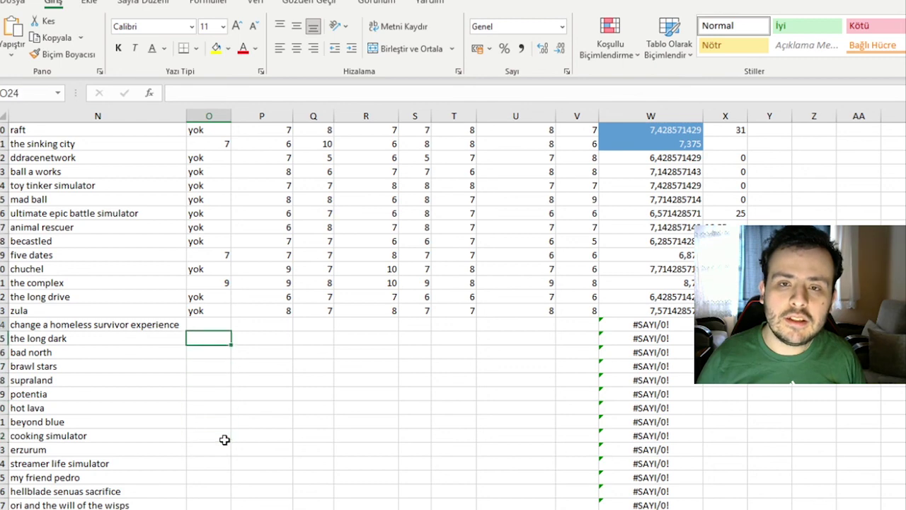